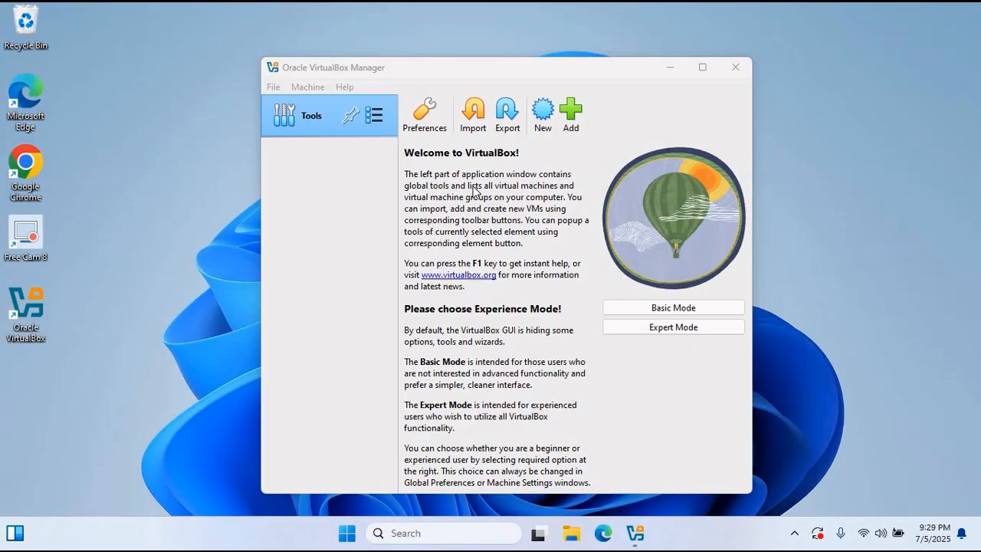
# Maximize the VirtualBox Manager window so its welcome page fills the screen
pyautogui.click(703, 69)
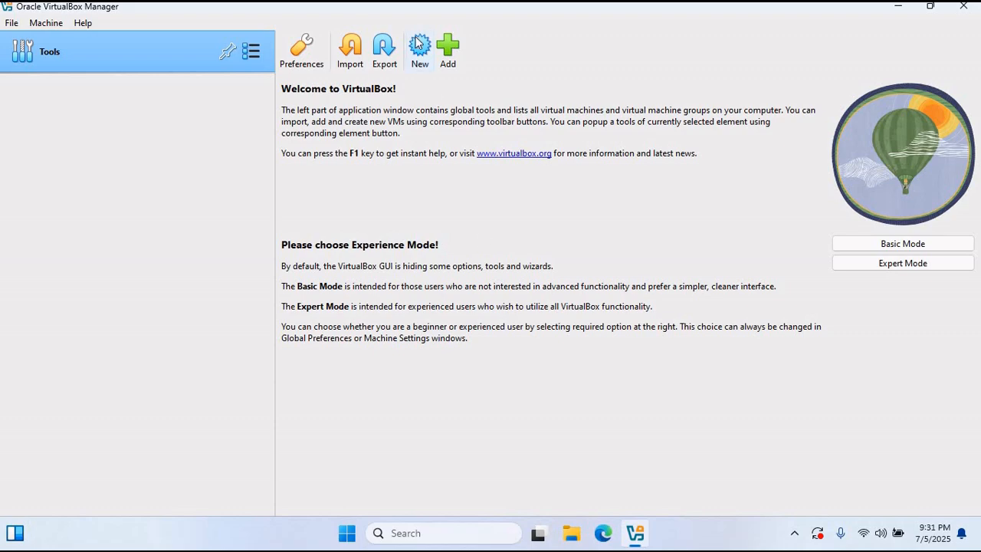
# Start a new virtual machine named MyUbuntu, auto-detected as Linux Ubuntu (64-bit)
pyautogui.click(418, 44)
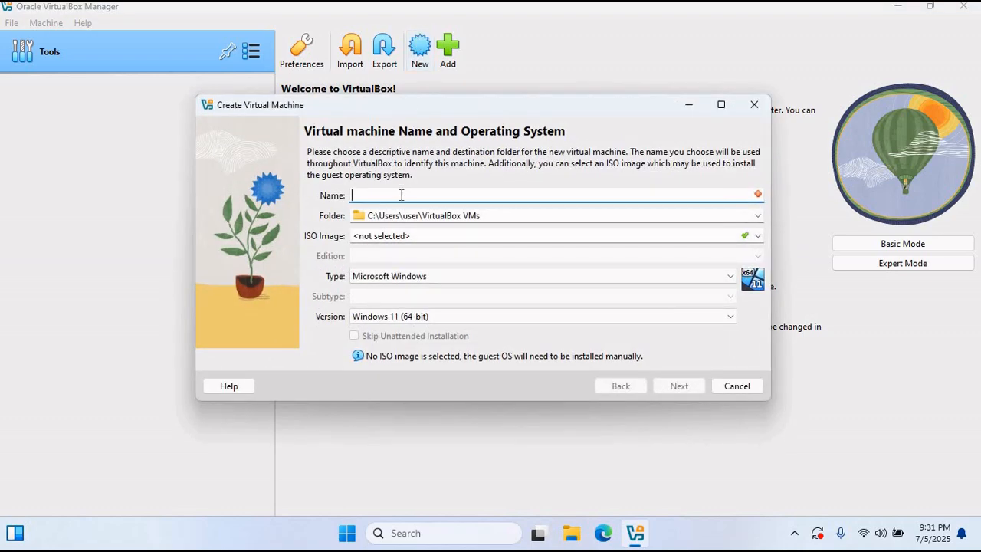
pyautogui.click(406, 195)
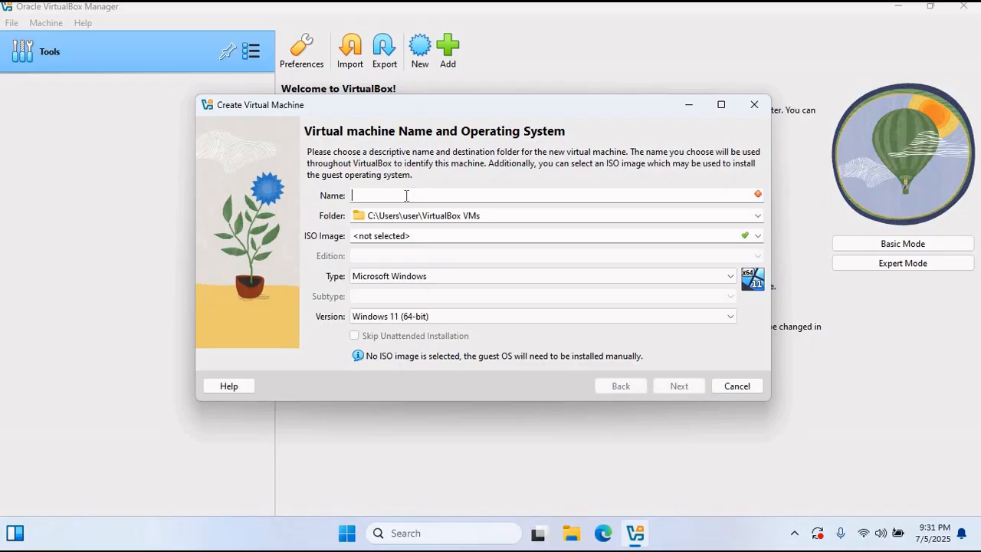
pyautogui.write('MyUbuntu')
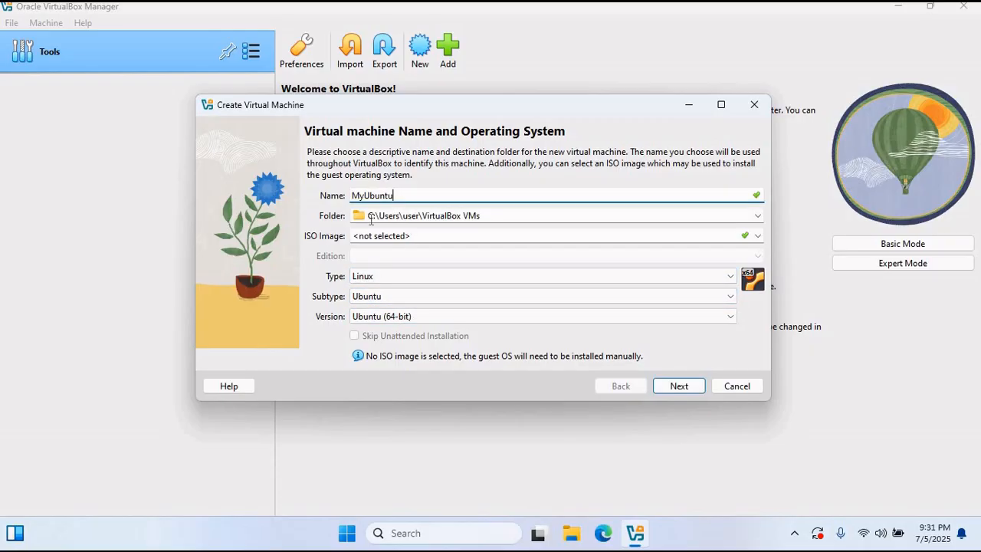
pyautogui.moveTo(354, 216); pyautogui.dragTo(474, 216)
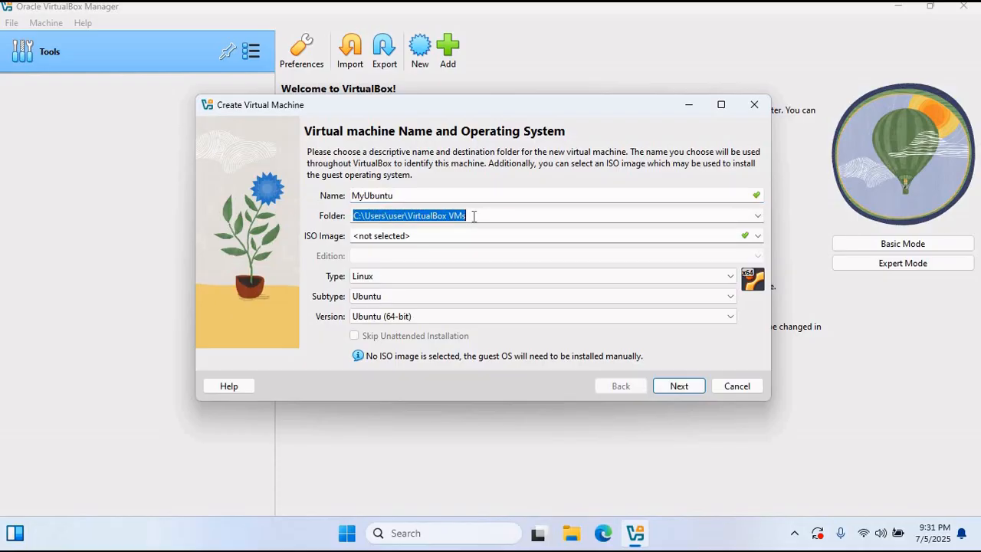
# Attach ubuntu-24.04.2-desktop-amd64.iso from Downloads and turn on Skip Unattended Installation
pyautogui.click(758, 237)
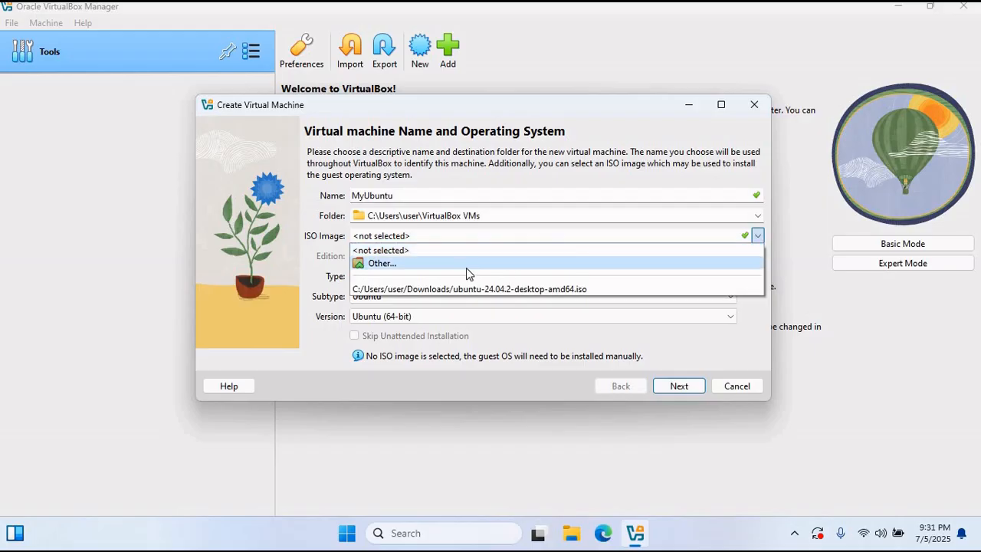
pyautogui.click(457, 263)
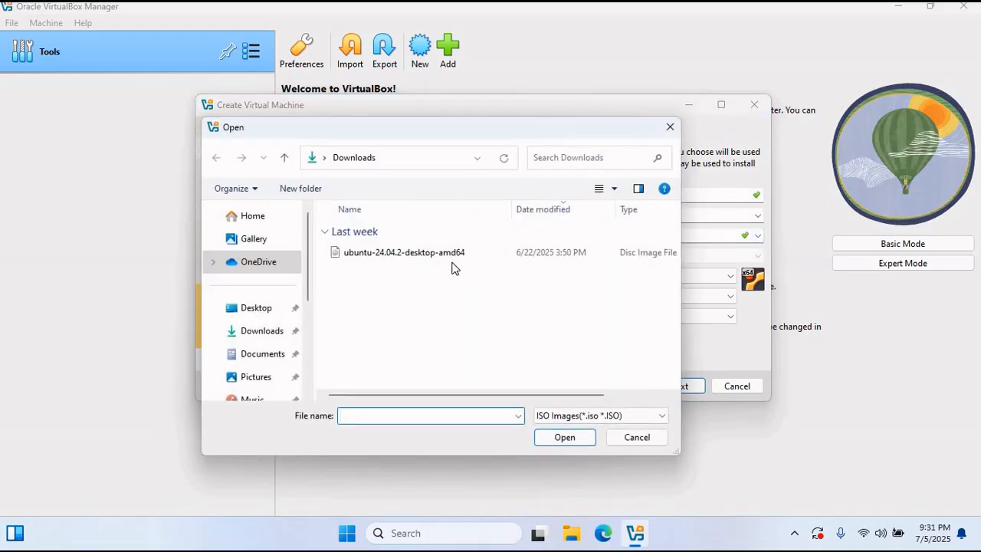
pyautogui.doubleClick(429, 252)
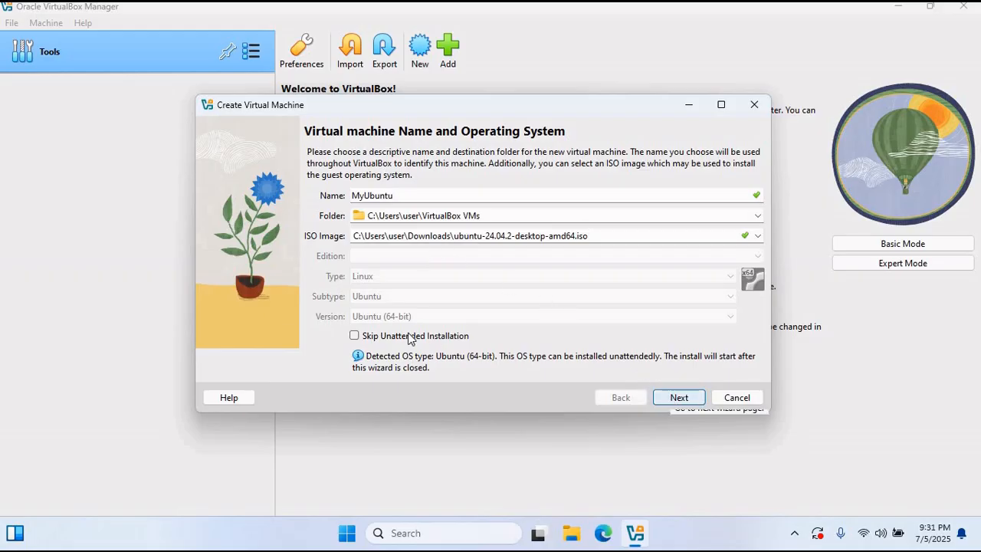
pyautogui.click(355, 336)
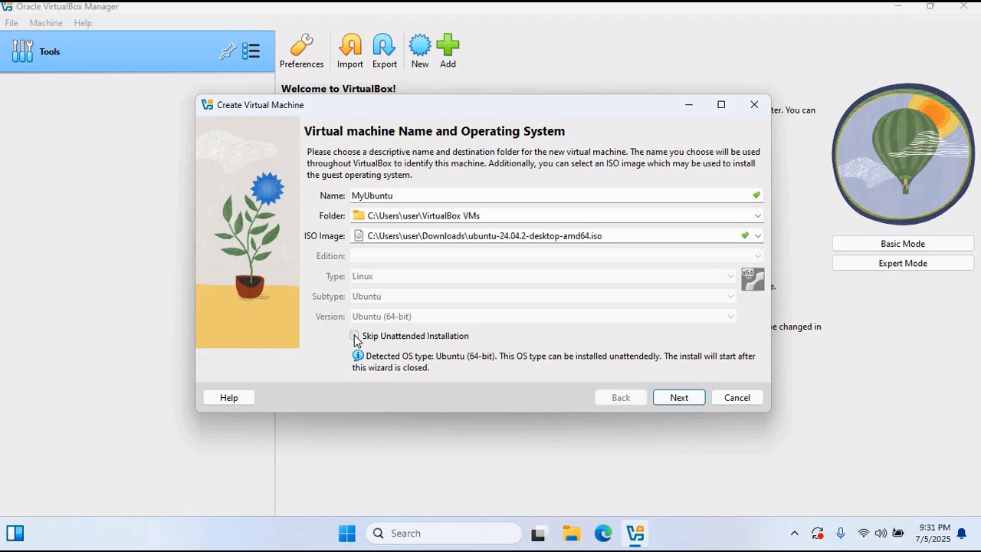
# Raise processors to 2 and change the virtual disk size from 25 GB to 40 GB
pyautogui.click(677, 400)
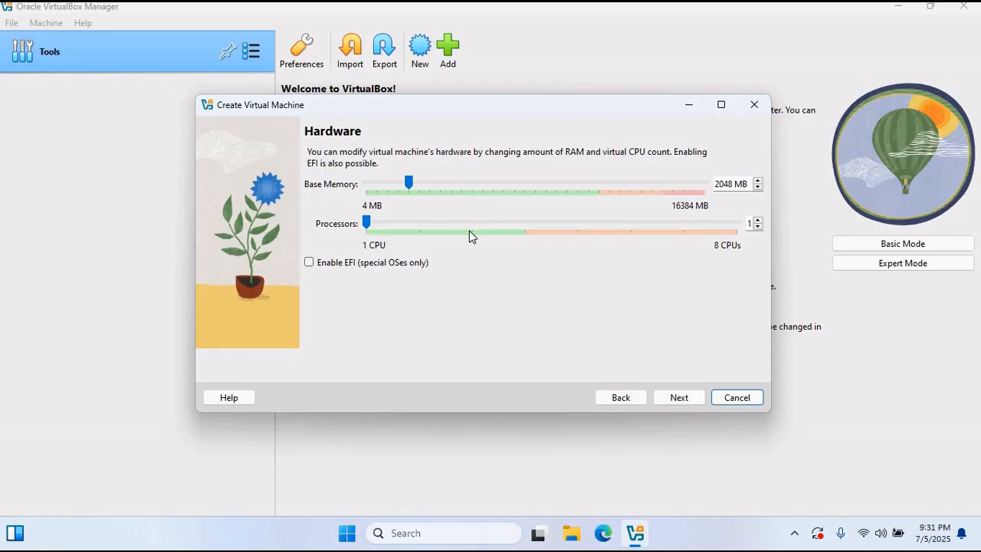
pyautogui.click(758, 220)
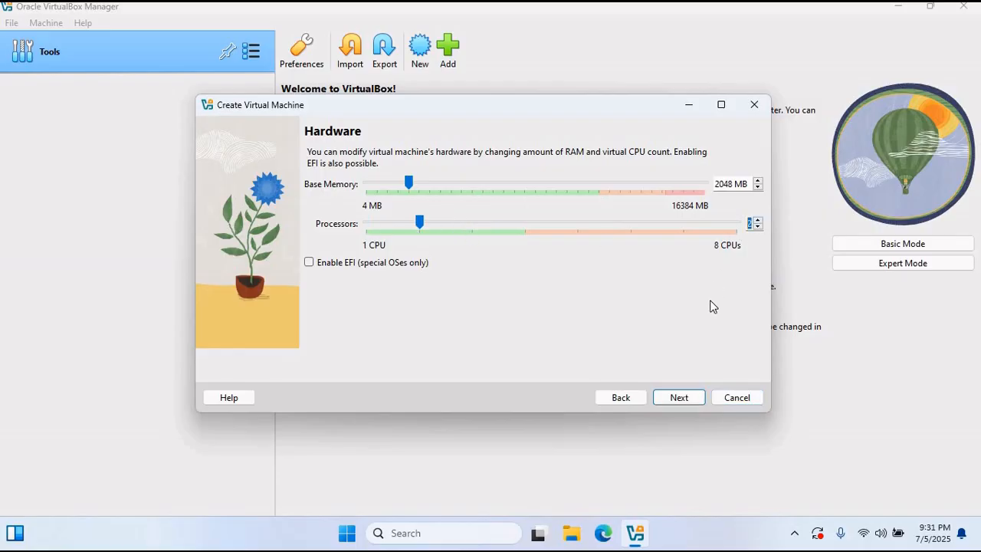
pyautogui.click(670, 399)
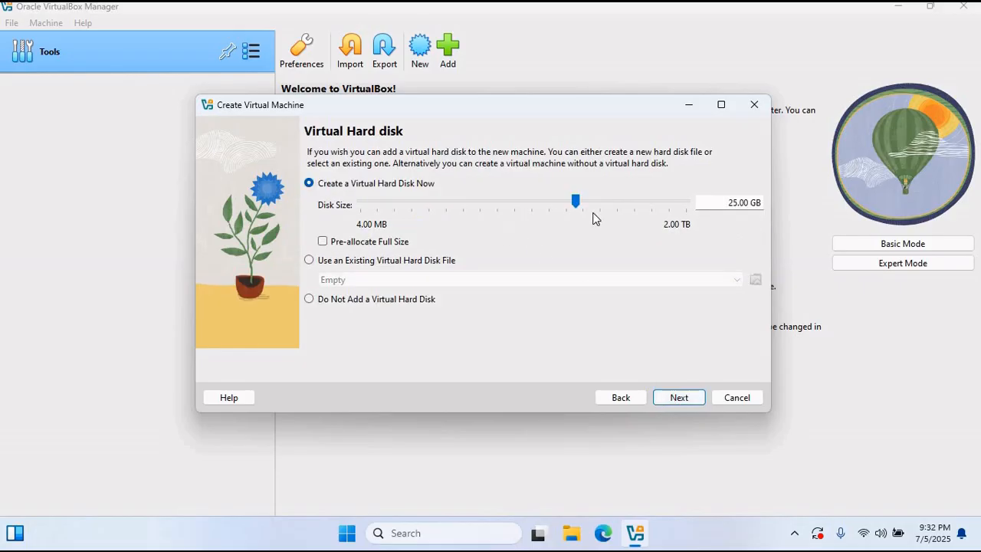
pyautogui.click(735, 203)
pyautogui.press('BackSpace')
pyautogui.press('BackSpace')
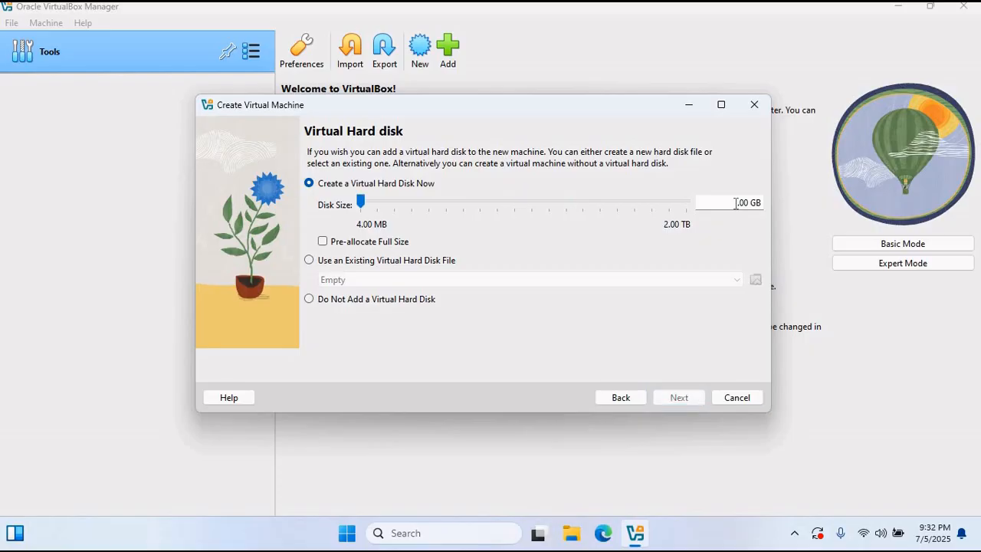
pyautogui.write('40')
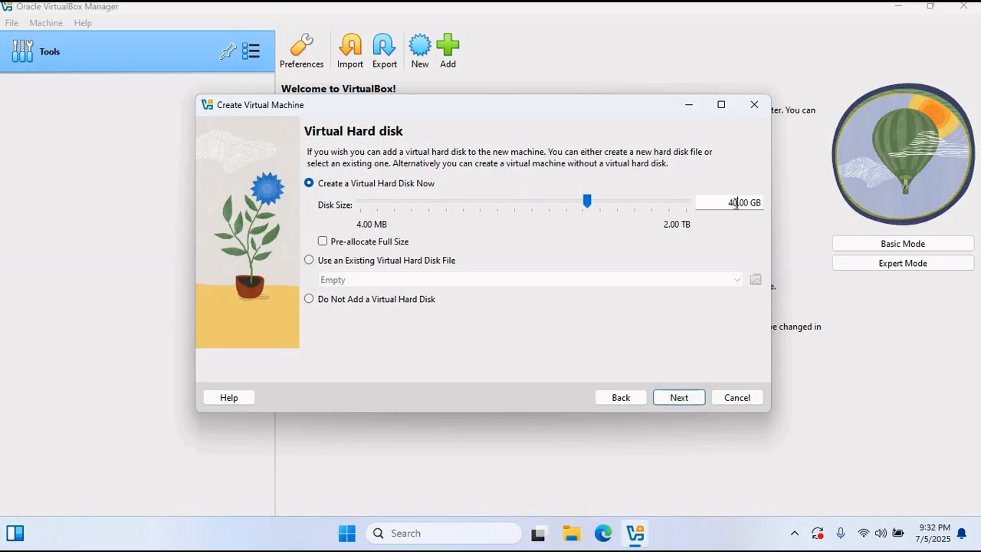
# Review the summary and finish creating the MyUbuntu virtual machine
pyautogui.click(677, 400)
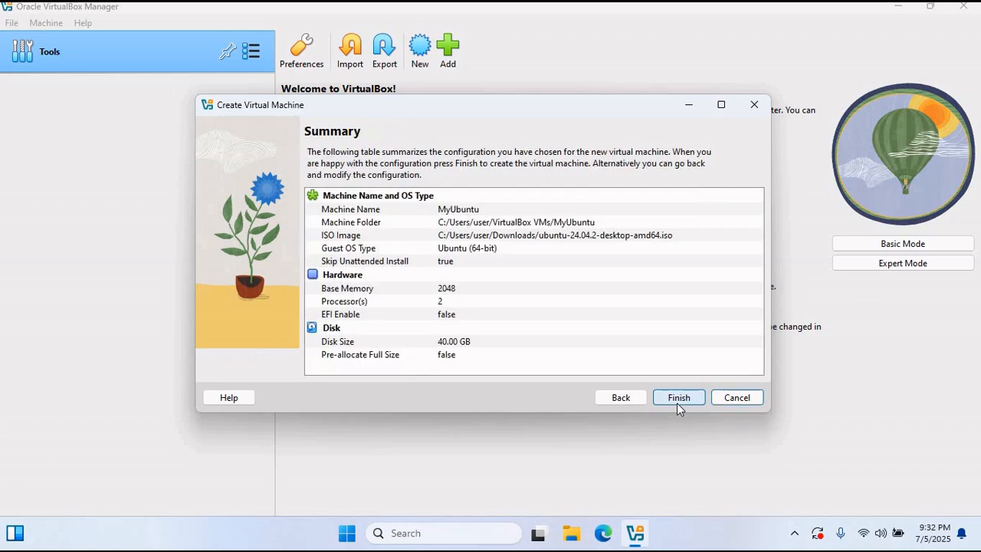
pyautogui.click(670, 399)
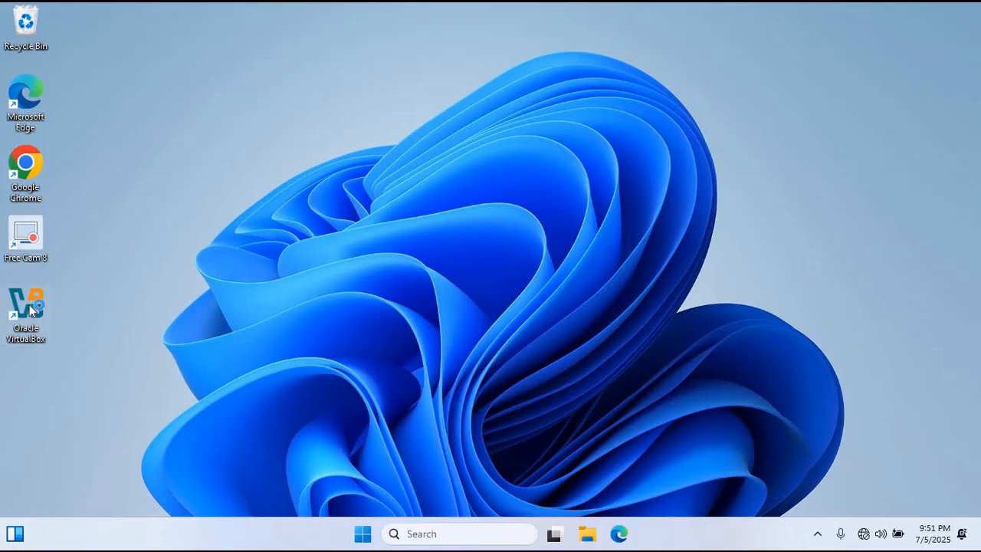
# Relaunch VirtualBox from the desktop icon and start the MyUbuntu machine
pyautogui.doubleClick(30, 311)
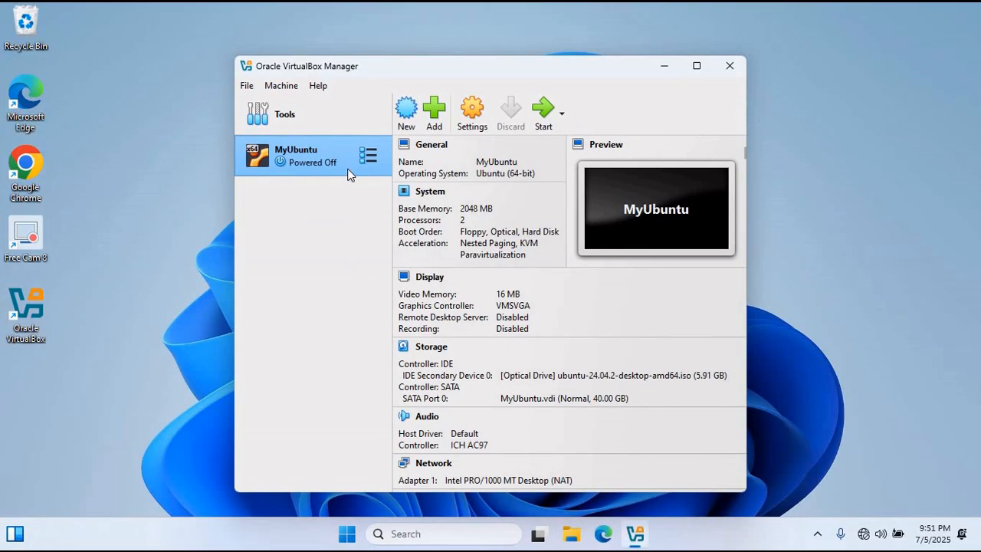
pyautogui.click(543, 115)
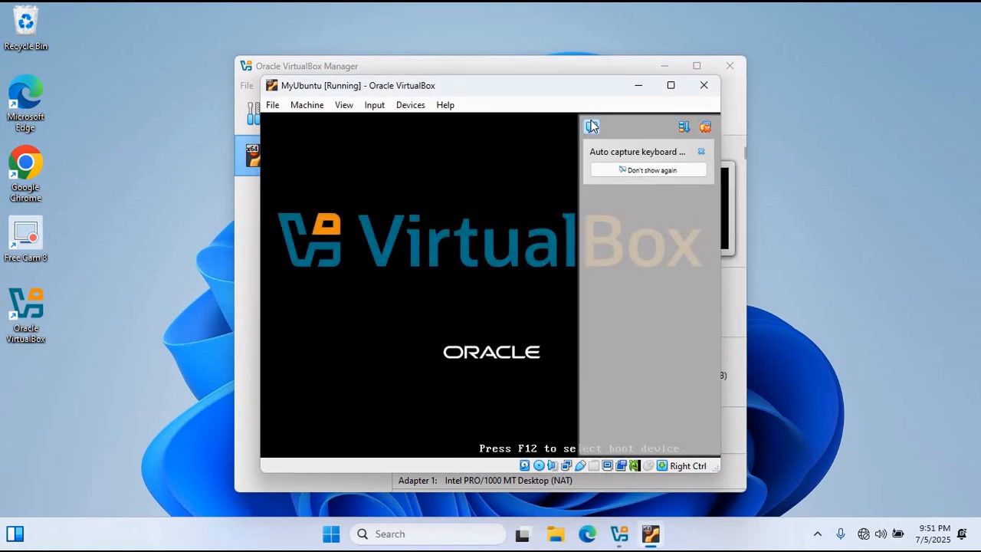
# Dismiss the notification panels and boot the 'Try or Install Ubuntu' GRUB entry
pyautogui.click(591, 126)
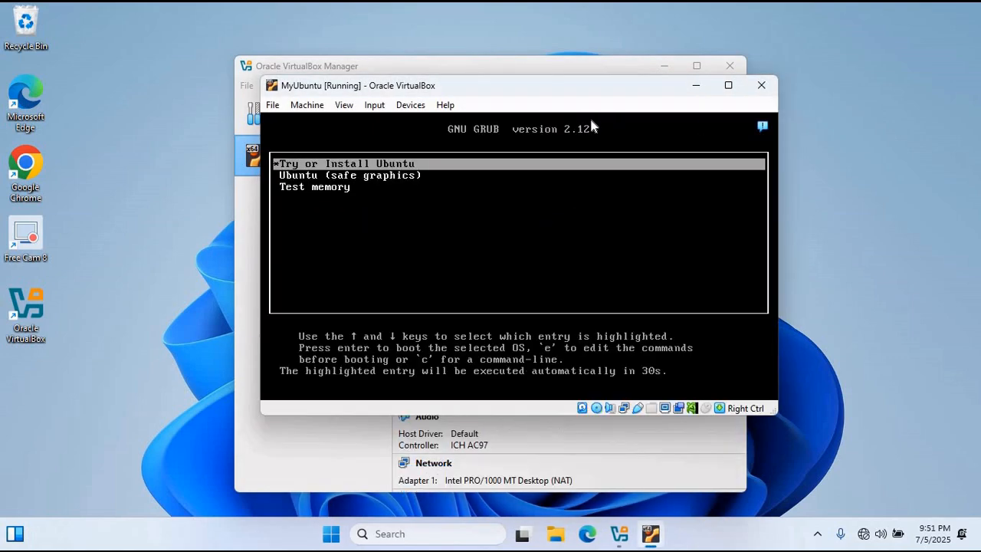
pyautogui.press('Return')
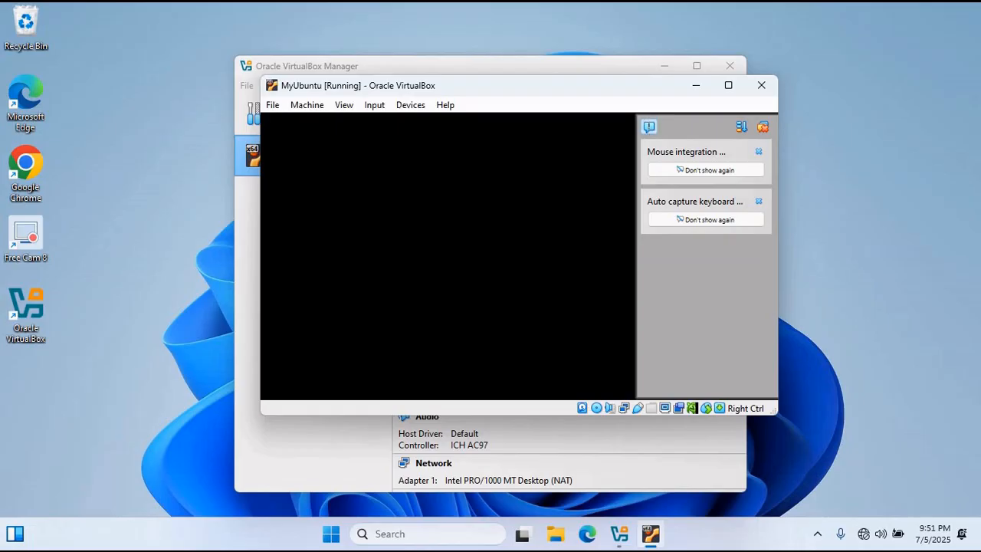
pyautogui.click(649, 127)
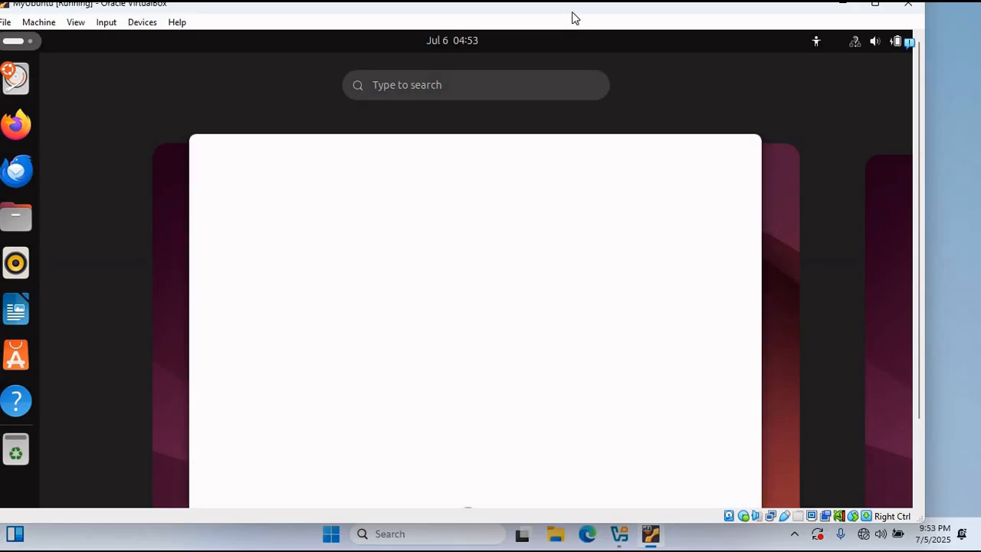
# Reposition and narrow the VM window, then launch Install Ubuntu from the dock
pyautogui.moveTo(568, 9); pyautogui.dragTo(639, 34)
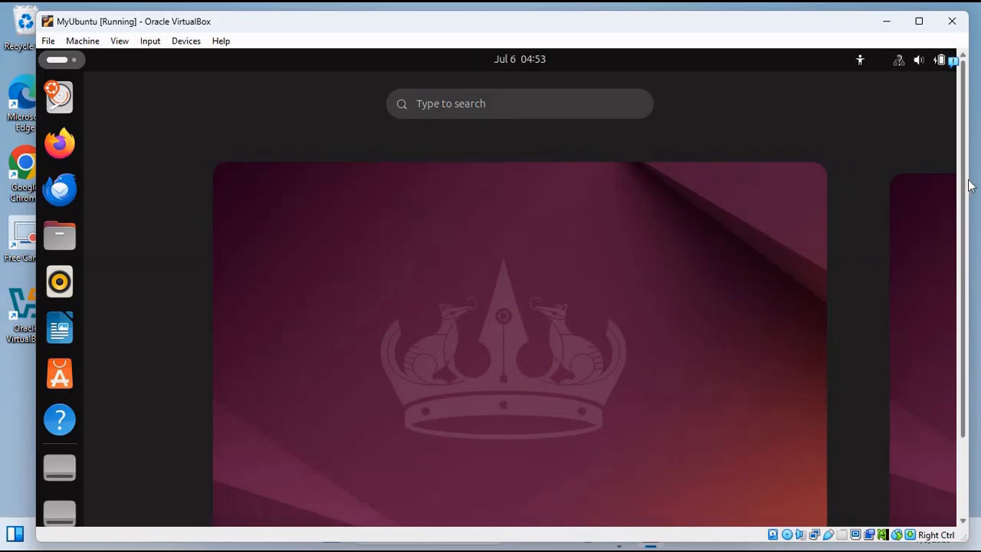
pyautogui.moveTo(969, 180); pyautogui.dragTo(856, 182)
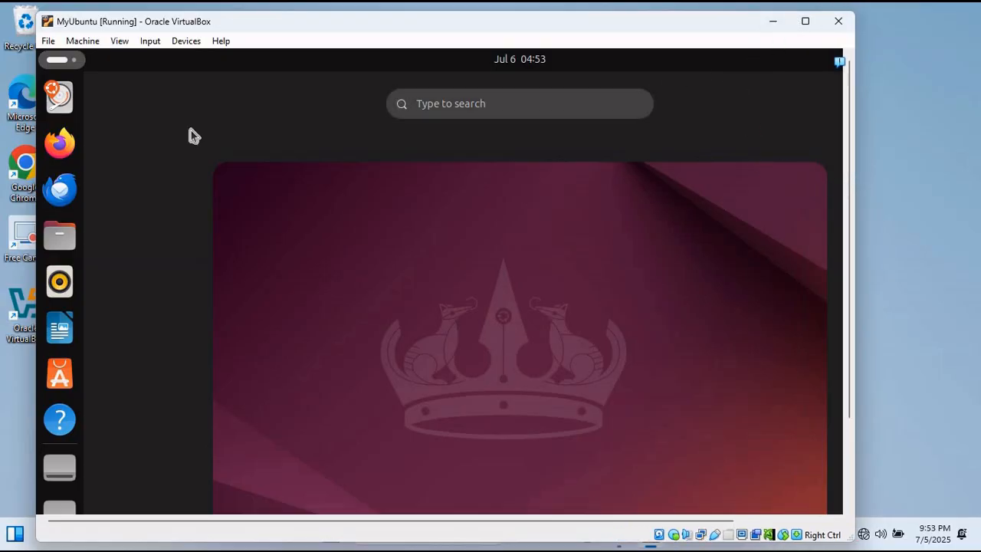
pyautogui.click(54, 99)
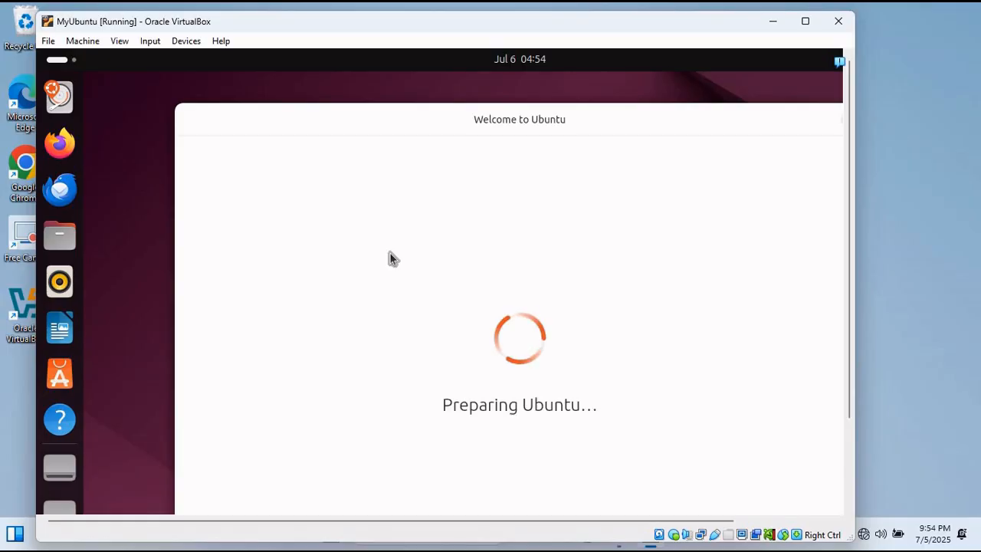
# Maximize the VM window and continue past language selection with English
pyautogui.click(806, 22)
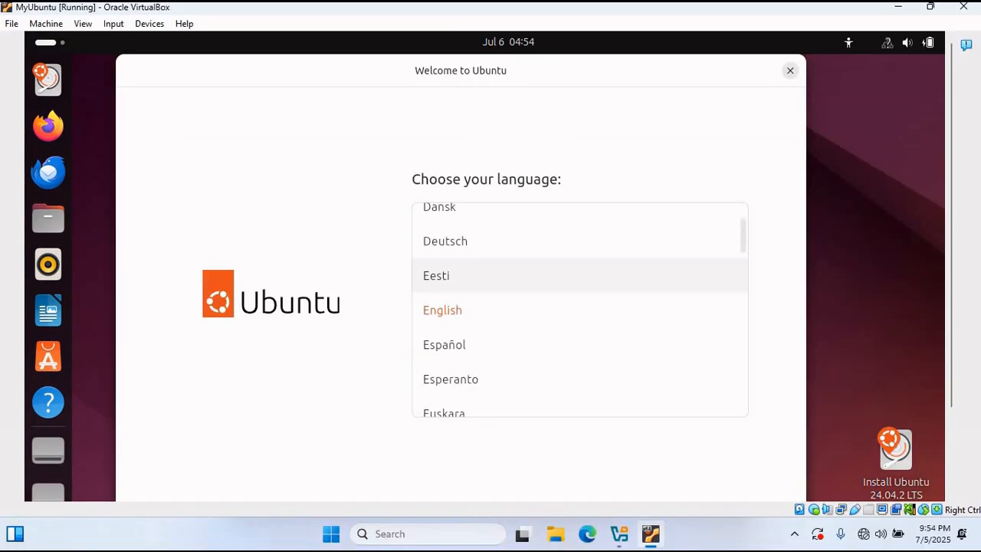
pyautogui.click(930, 7)
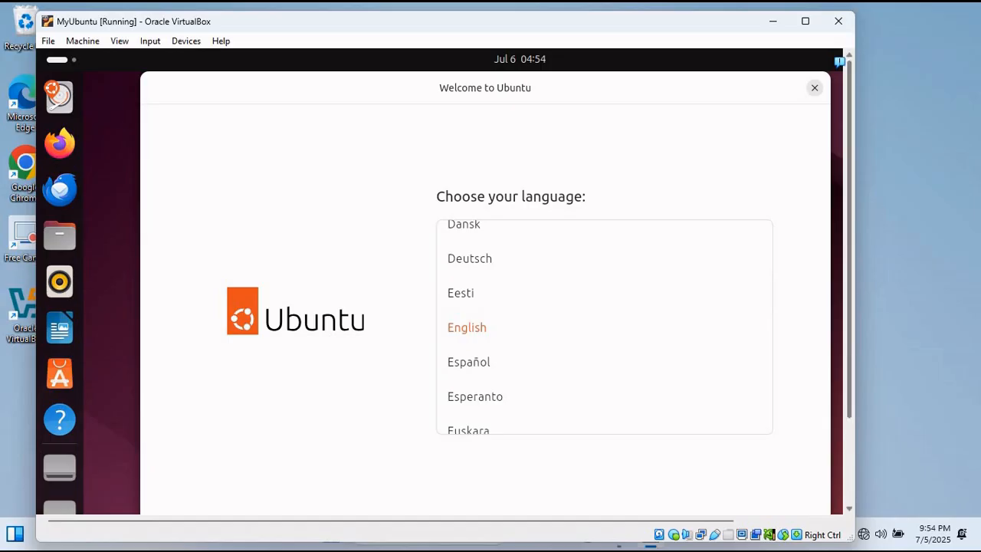
pyautogui.click(805, 21)
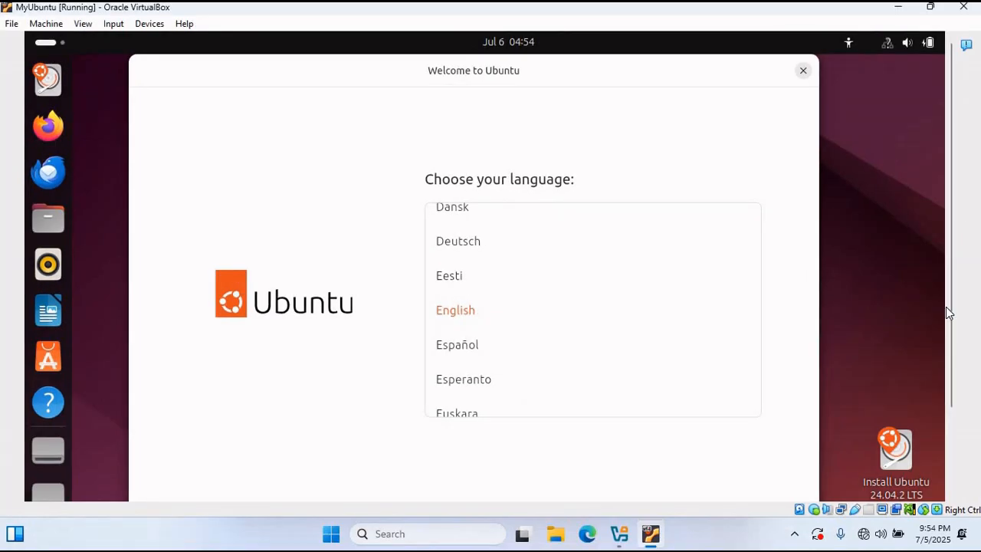
pyautogui.moveTo(954, 314); pyautogui.dragTo(950, 359)
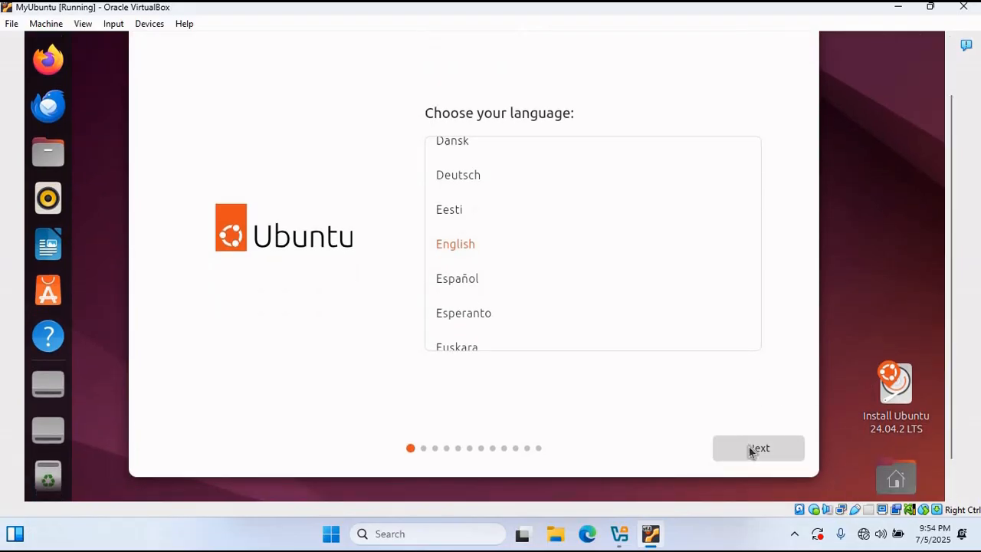
pyautogui.click(748, 446)
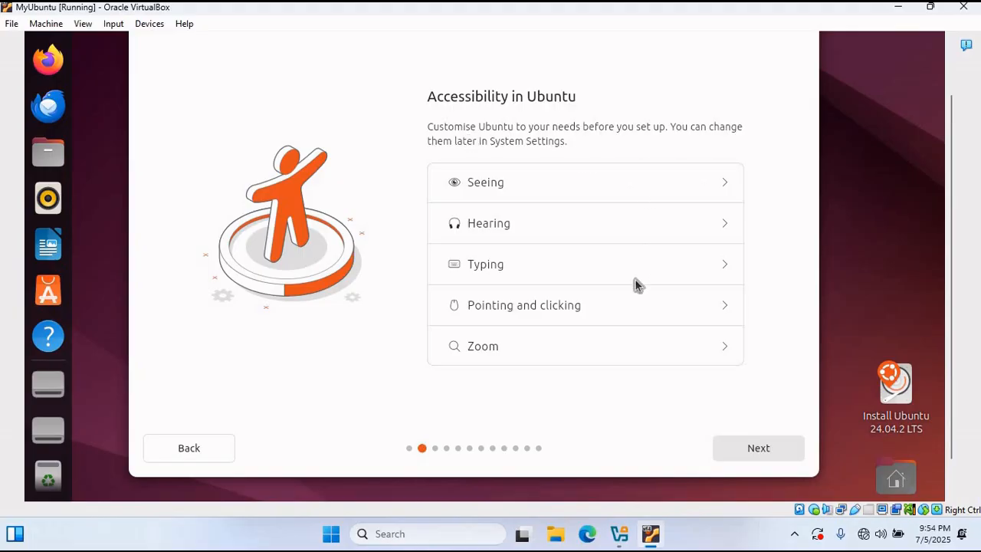
# Keep default accessibility, English (US) keyboard, wired connection and interactive installation
pyautogui.click(751, 452)
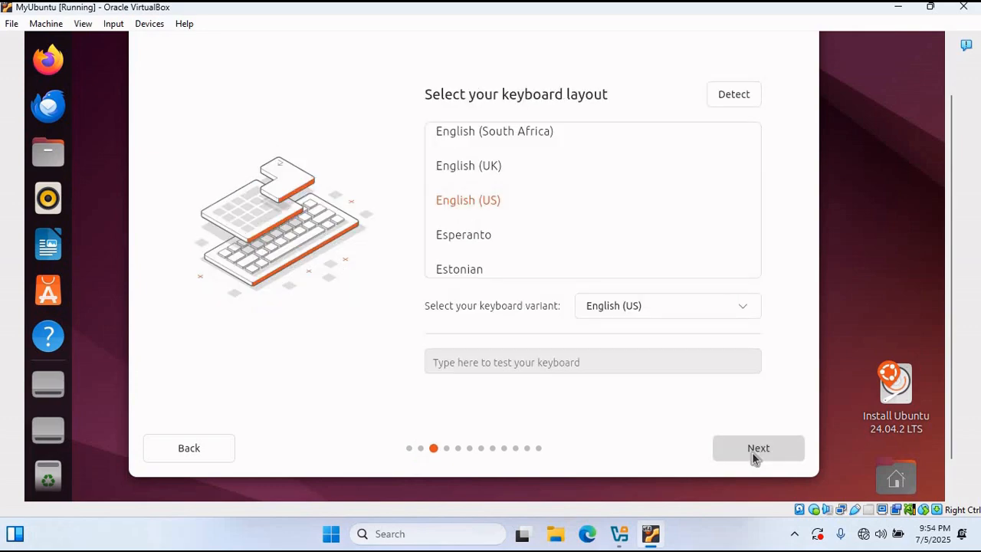
pyautogui.click(752, 452)
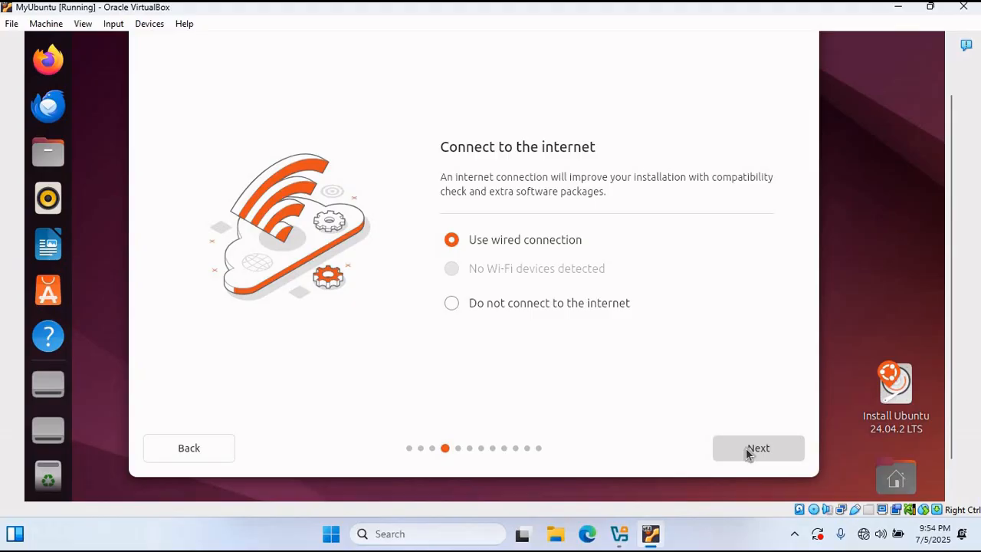
pyautogui.click(746, 448)
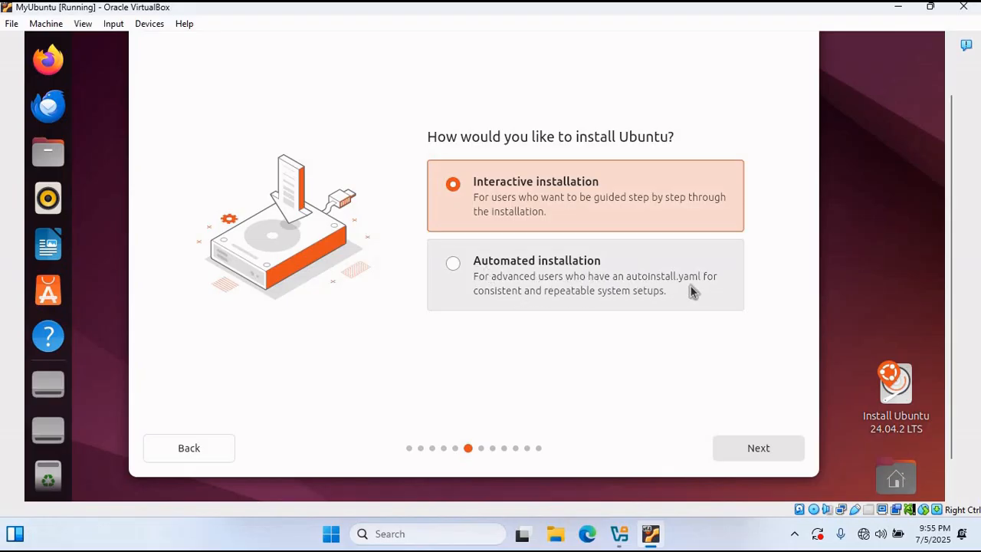
pyautogui.click(750, 456)
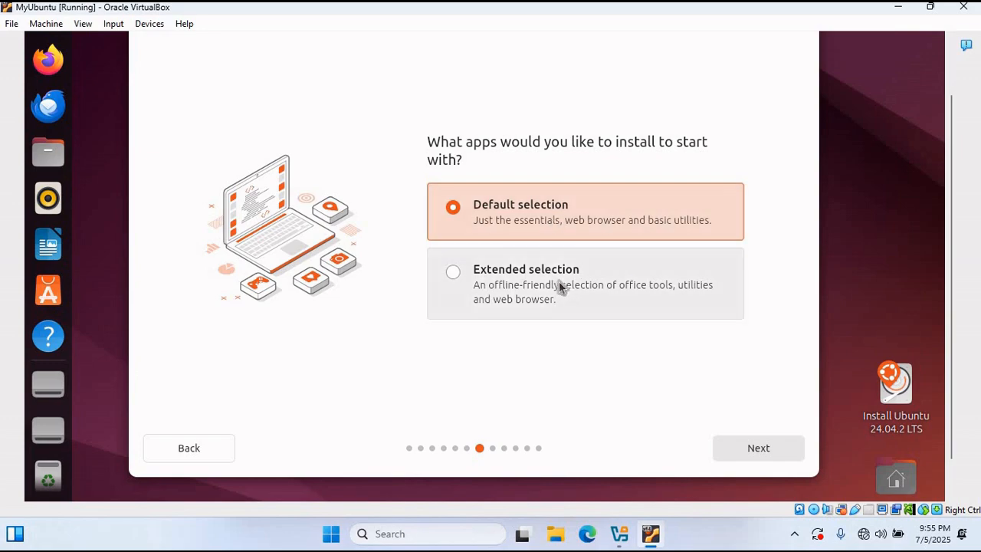
# Choose Extended selection, keep third-party graphics and Wi-Fi software, and keep Erase disk and install Ubuntu
pyautogui.click(453, 274)
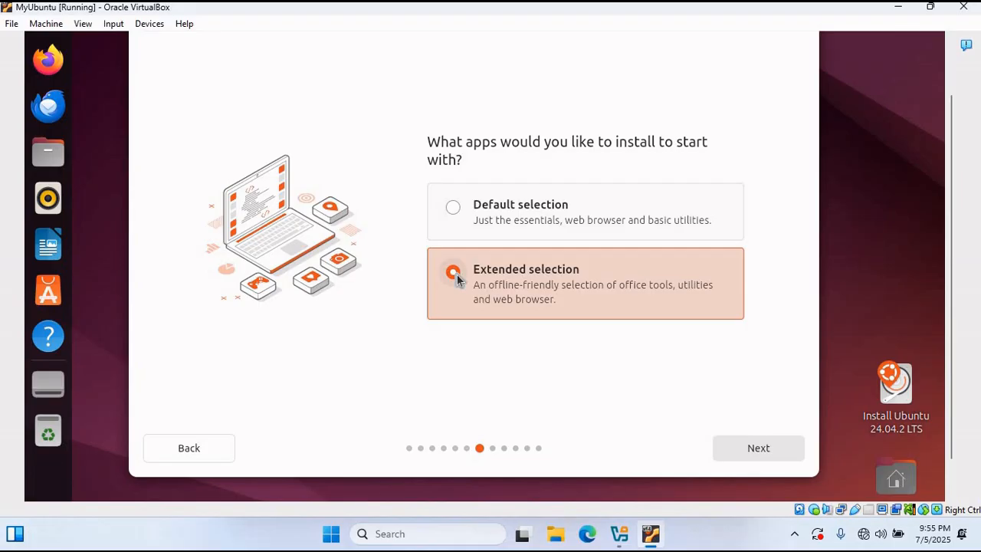
pyautogui.click(731, 443)
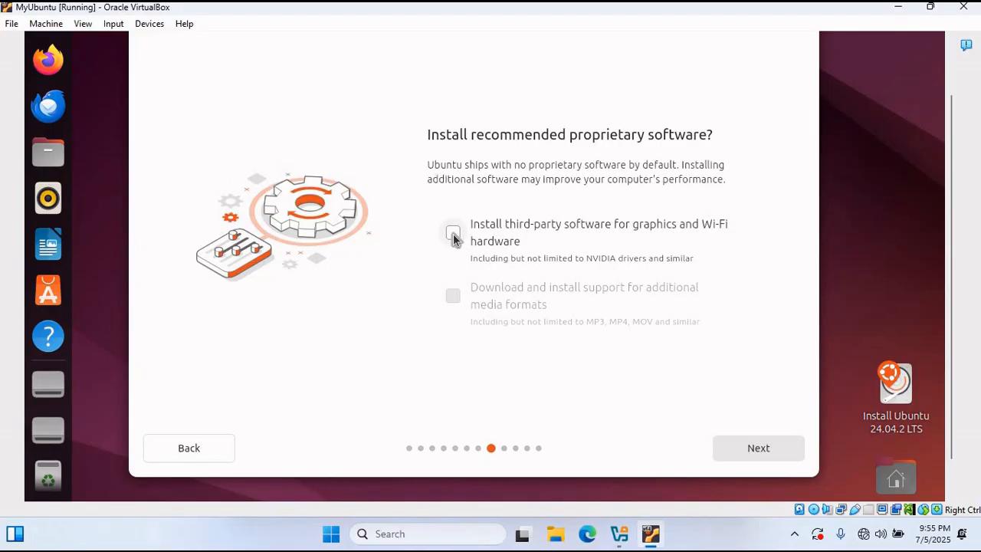
pyautogui.click(748, 449)
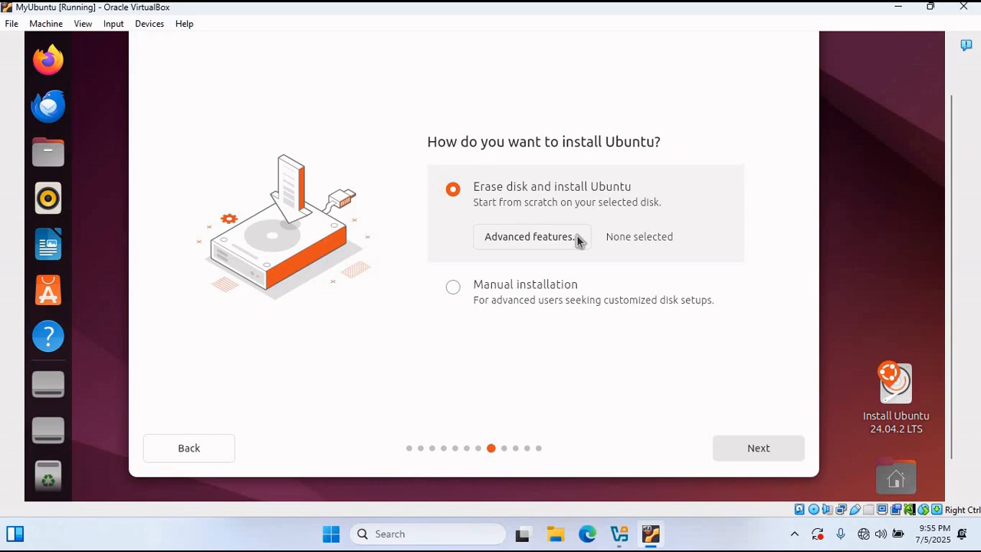
pyautogui.click(743, 451)
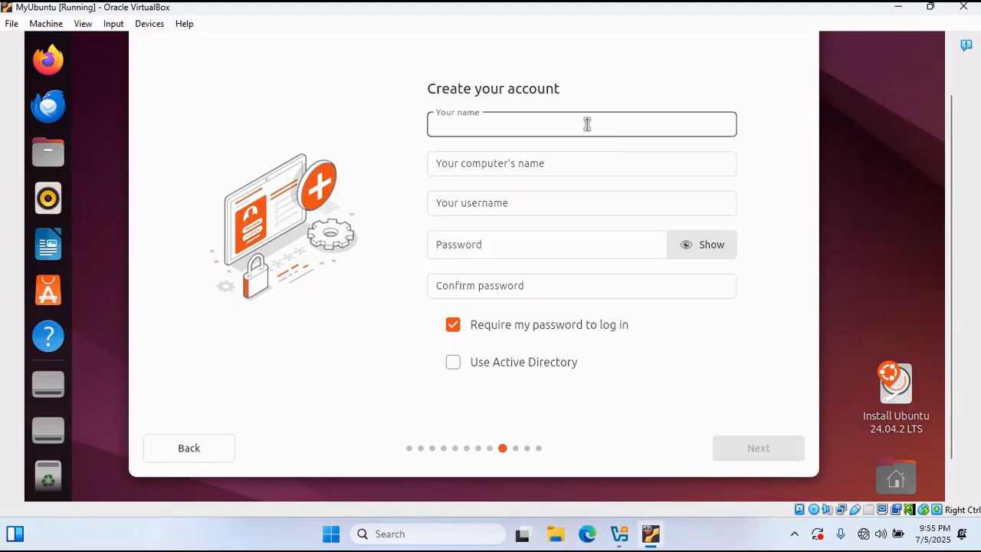
# Enter the account's name, keep the default computer name and username, then enter and confirm the password
pyautogui.write('user')
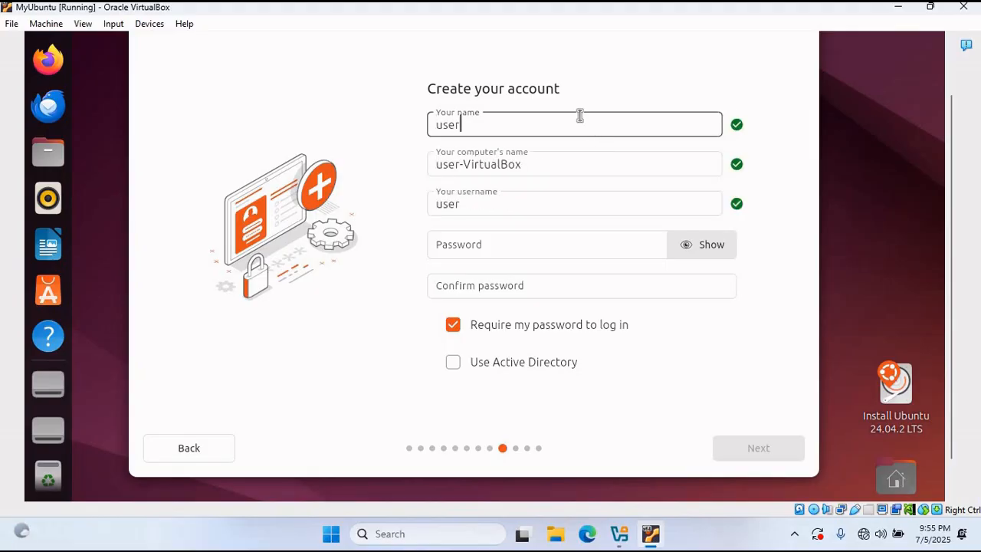
pyautogui.press('Tab')
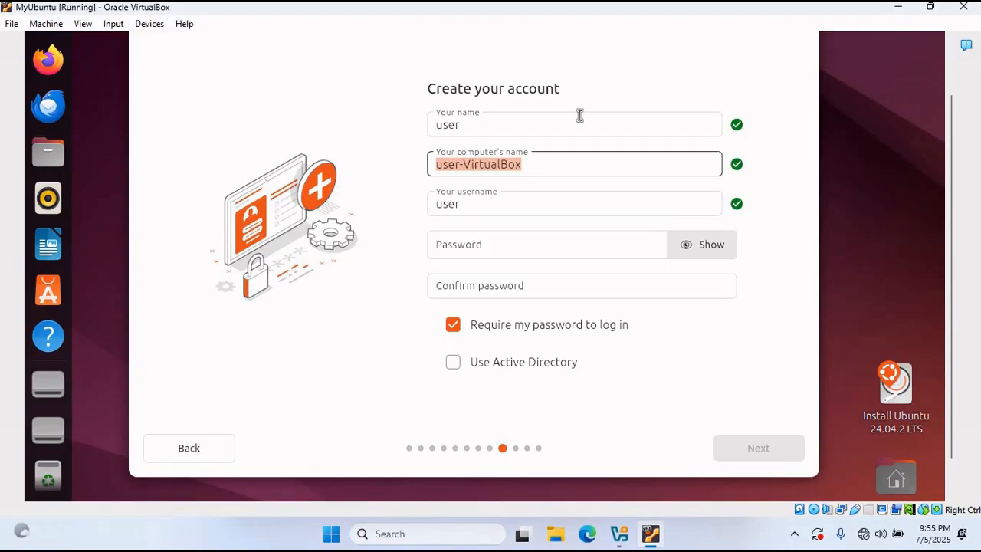
pyautogui.press('Tab')
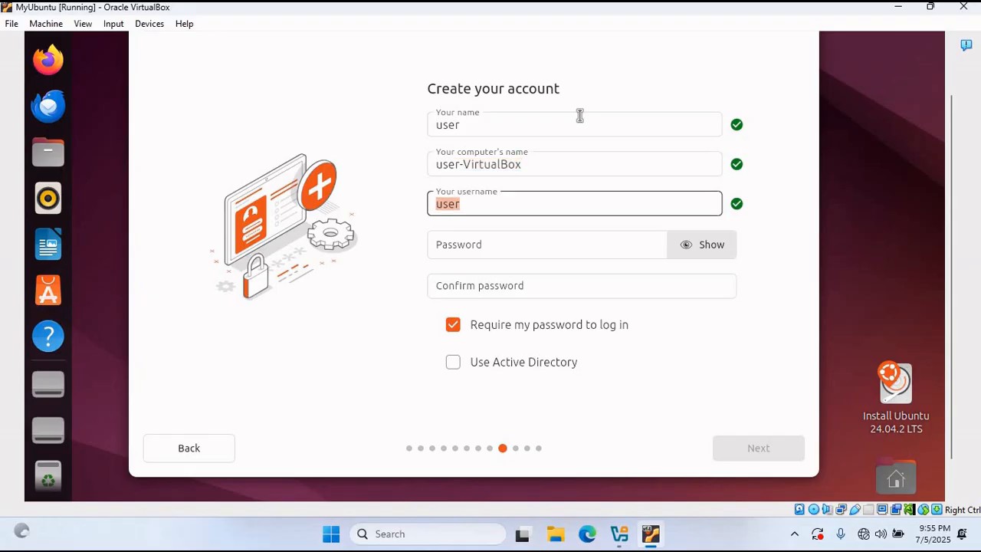
pyautogui.press('Tab')
pyautogui.write('a')
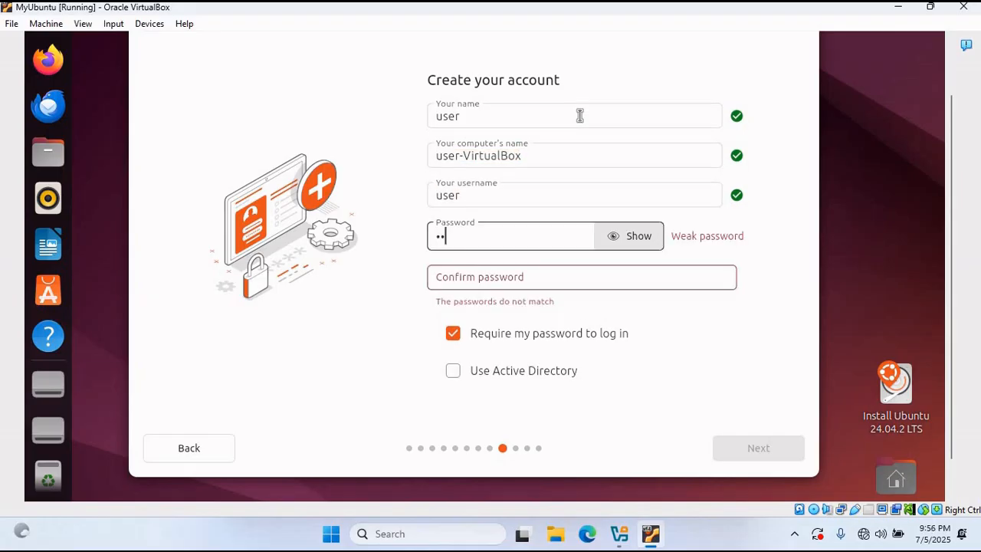
pyautogui.press('BackSpace')
pyautogui.write('aaaaaaaa')
pyautogui.press('Tab')
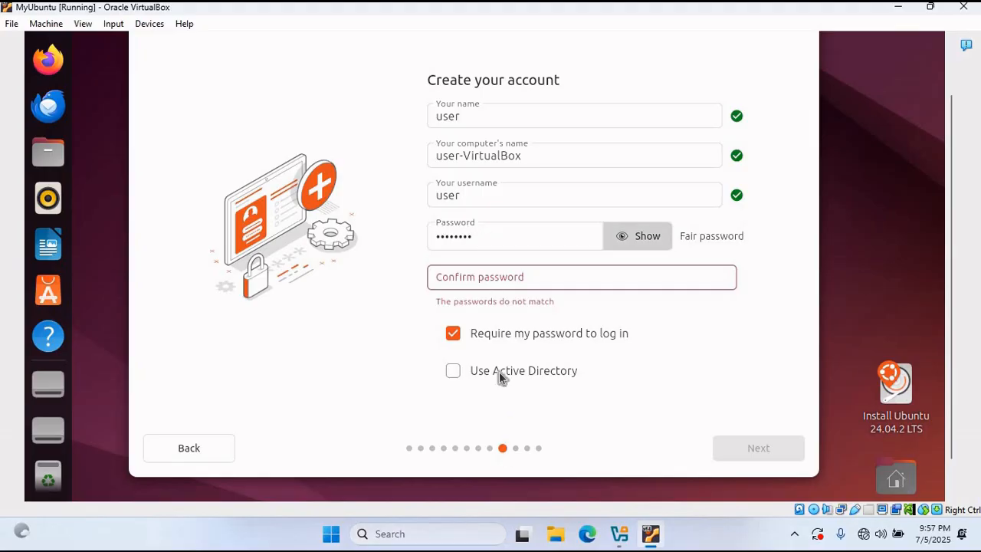
pyautogui.click(470, 281)
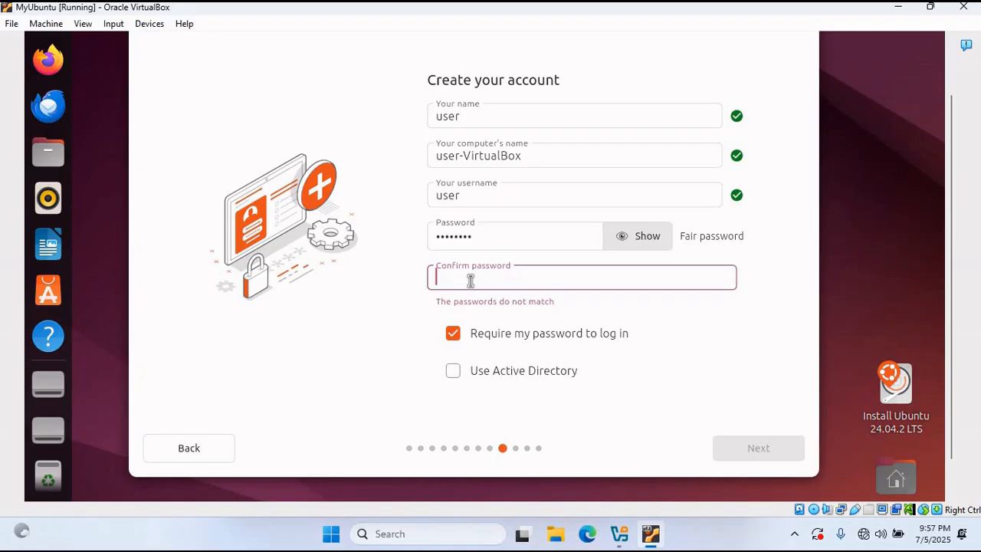
pyautogui.write('user1234')
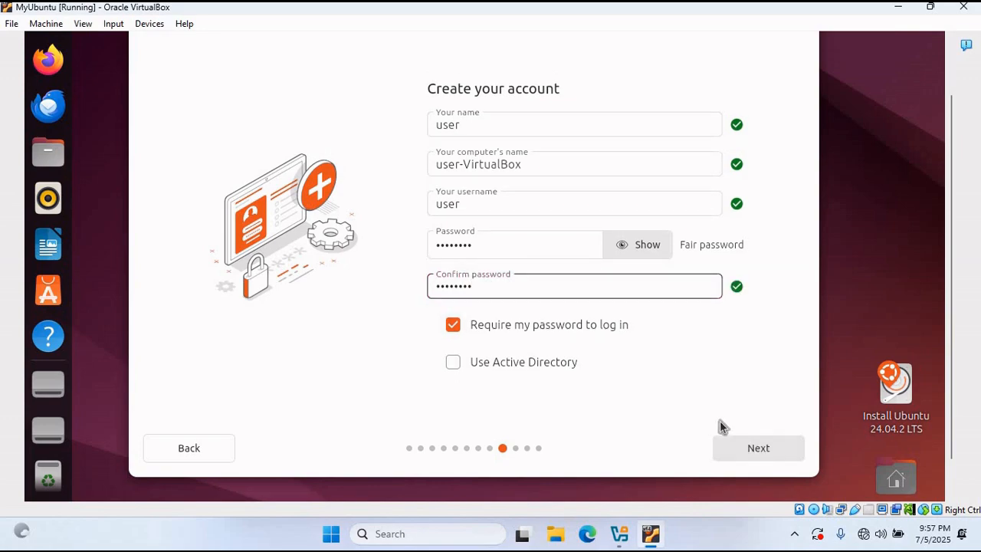
pyautogui.click(748, 450)
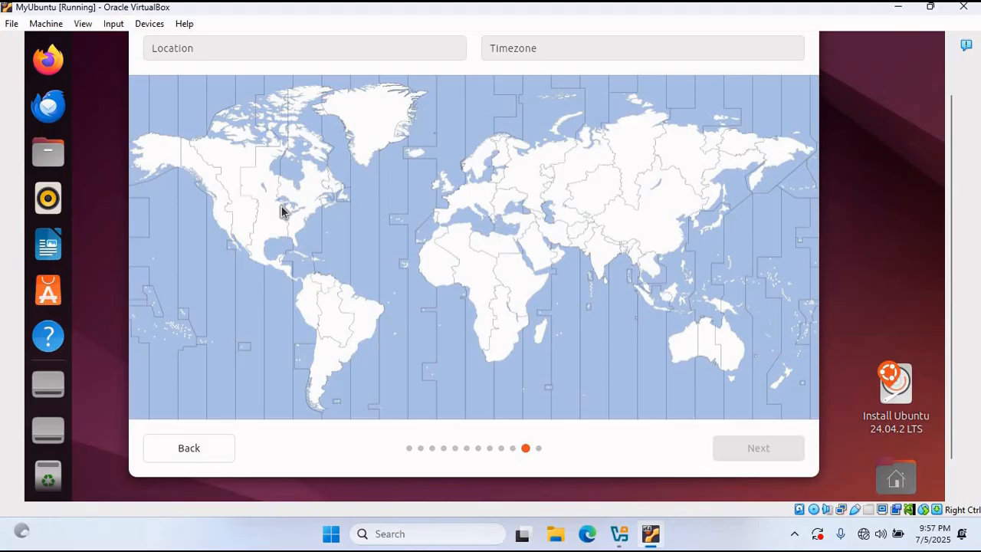
# Pick Chicago (America/Chicago) on the timezone map and continue to the review summary
pyautogui.click(282, 212)
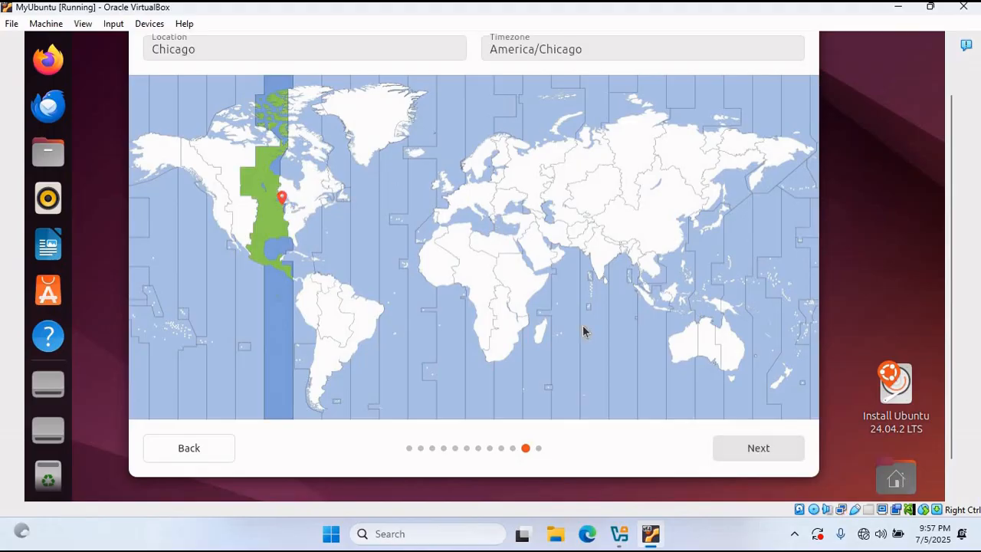
pyautogui.click(729, 450)
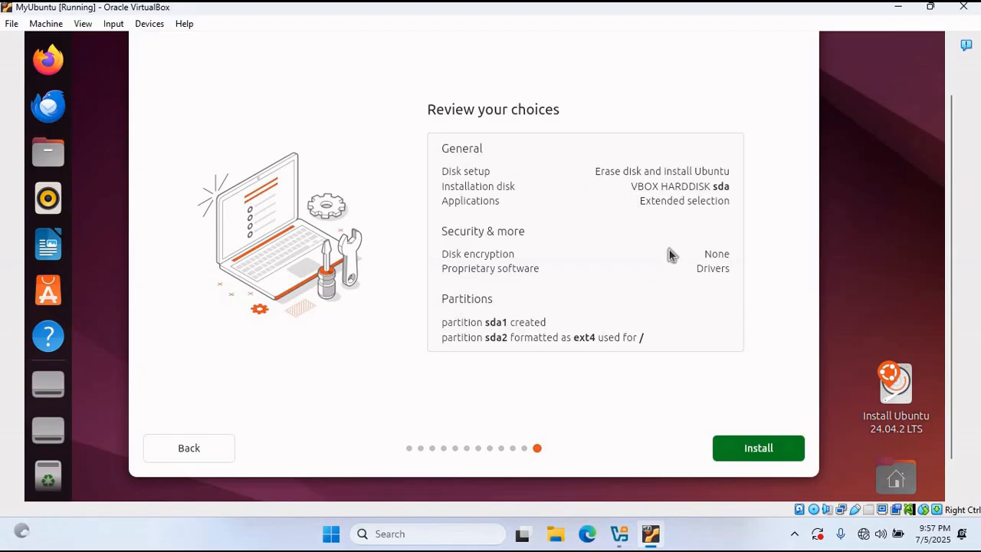
# Start the Ubuntu installation from the Review your choices page
pyautogui.click(741, 451)
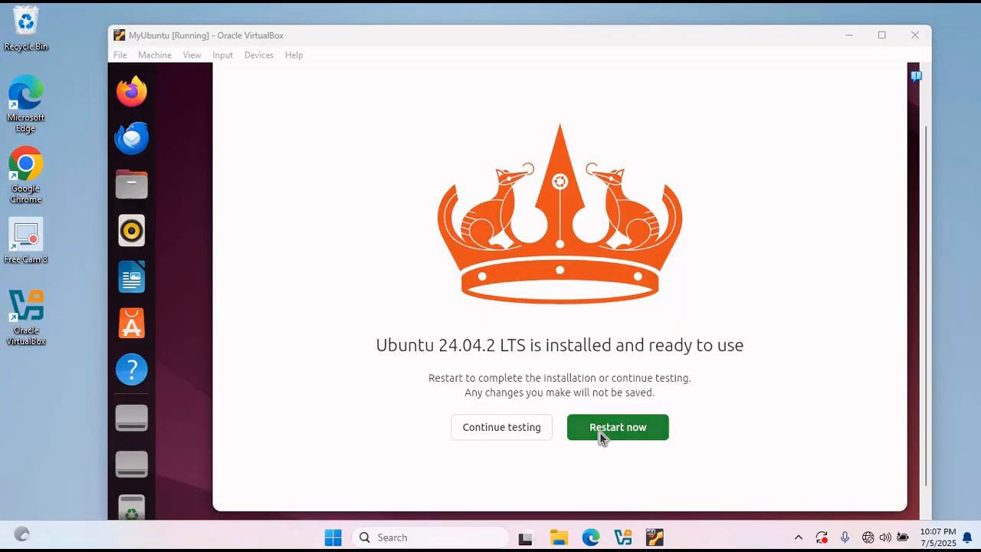
# Restart the VM and confirm the remove-installation-media prompt so it reboots
pyautogui.click(600, 431)
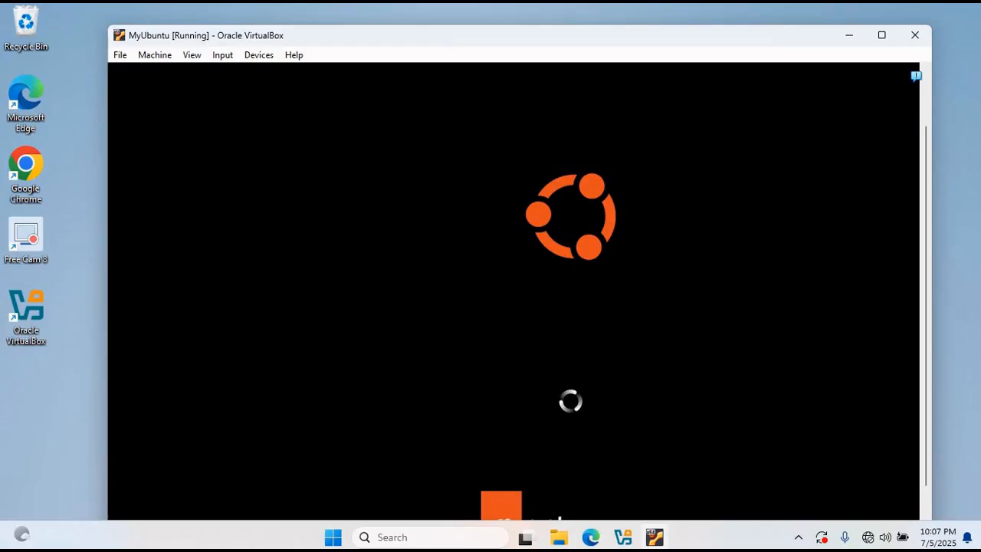
pyautogui.press('Return')
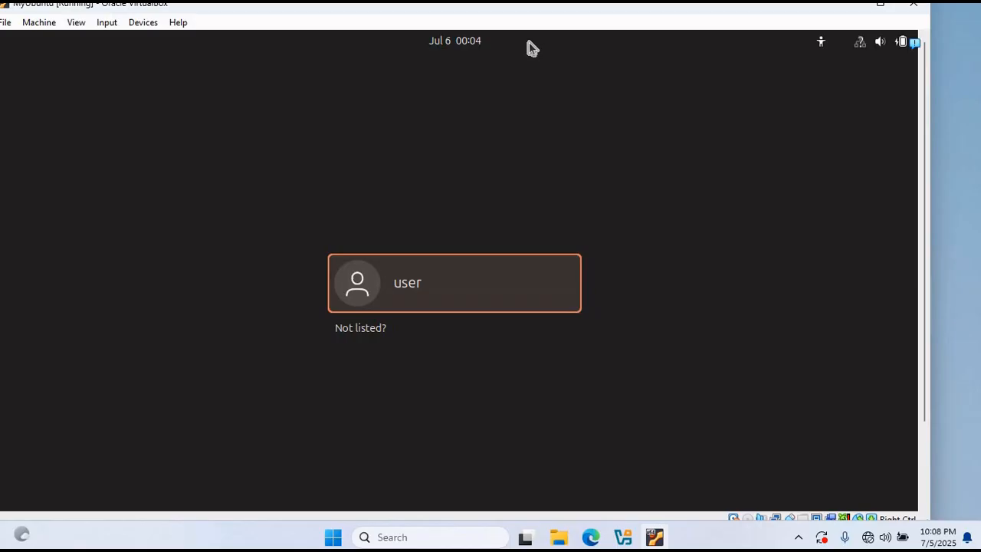
# Log in to the new account with its password and drag the VM window fully on screen
pyautogui.press('Return')
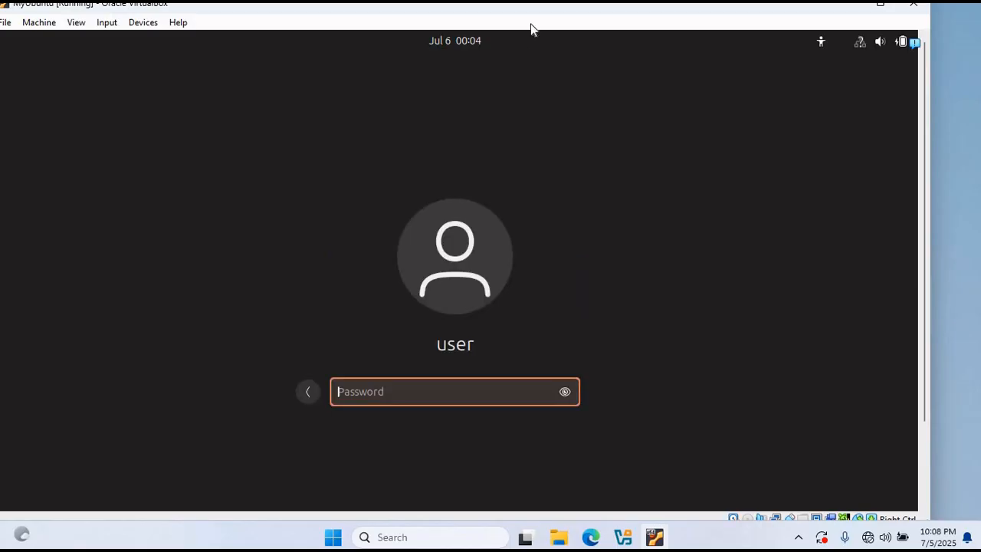
pyautogui.write('••••••••')
pyautogui.press('Return')
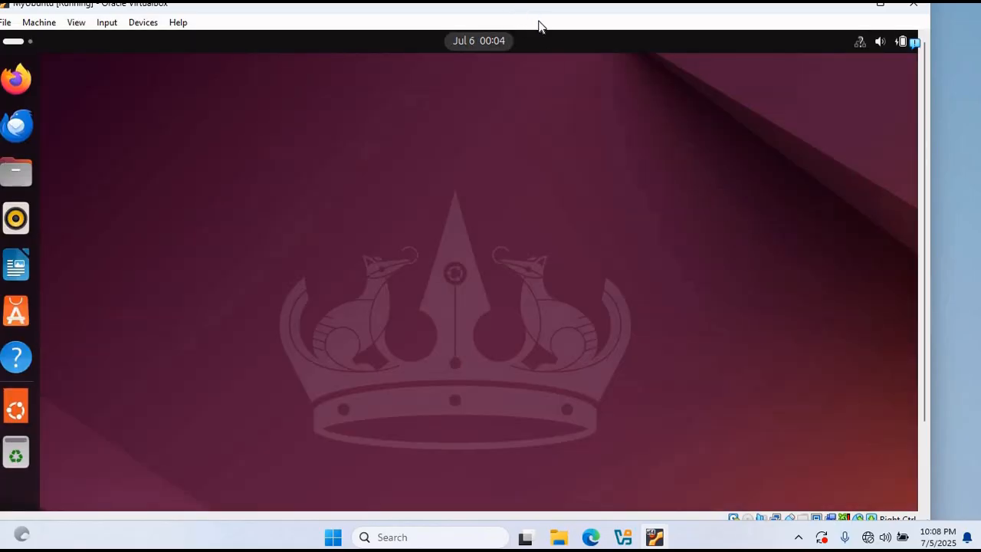
pyautogui.moveTo(538, 13); pyautogui.dragTo(565, 13)
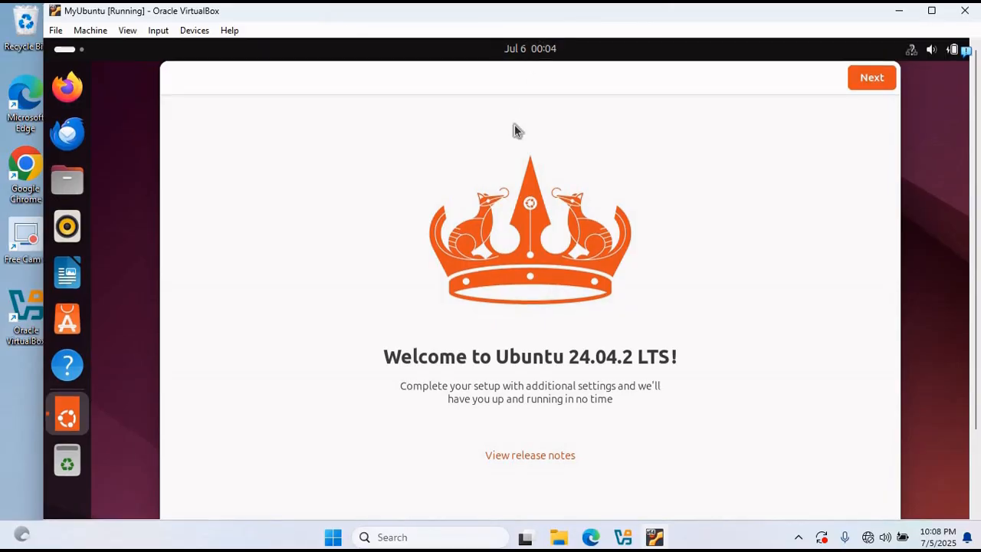
# Skip Ubuntu Pro, choose No, don't share system data, and finish the welcome setup
pyautogui.click(873, 77)
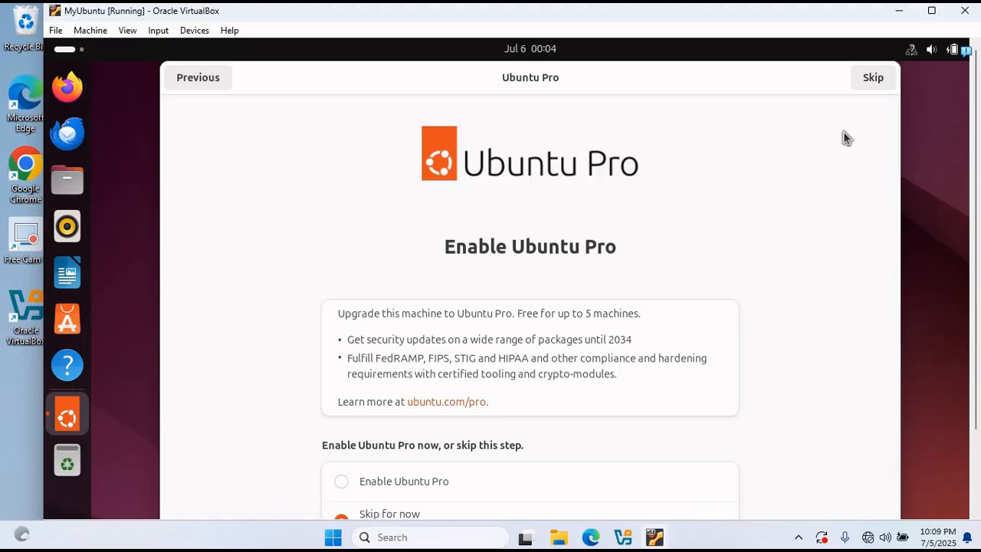
pyautogui.click(871, 77)
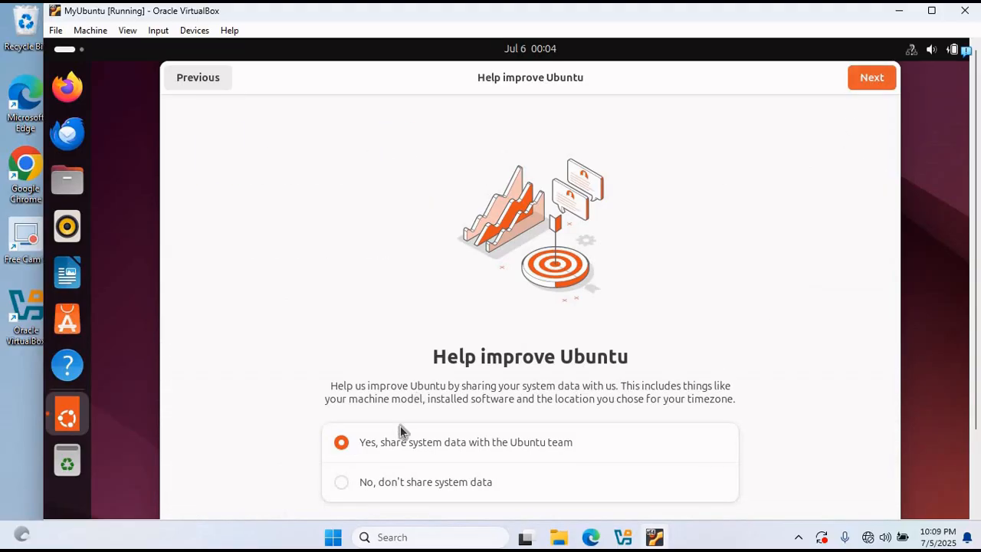
pyautogui.click(341, 485)
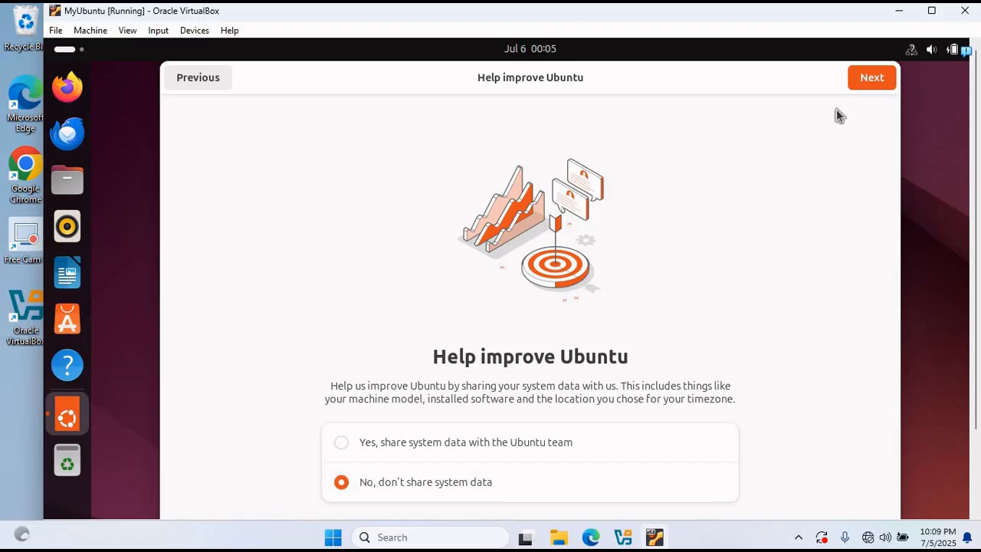
pyautogui.click(864, 82)
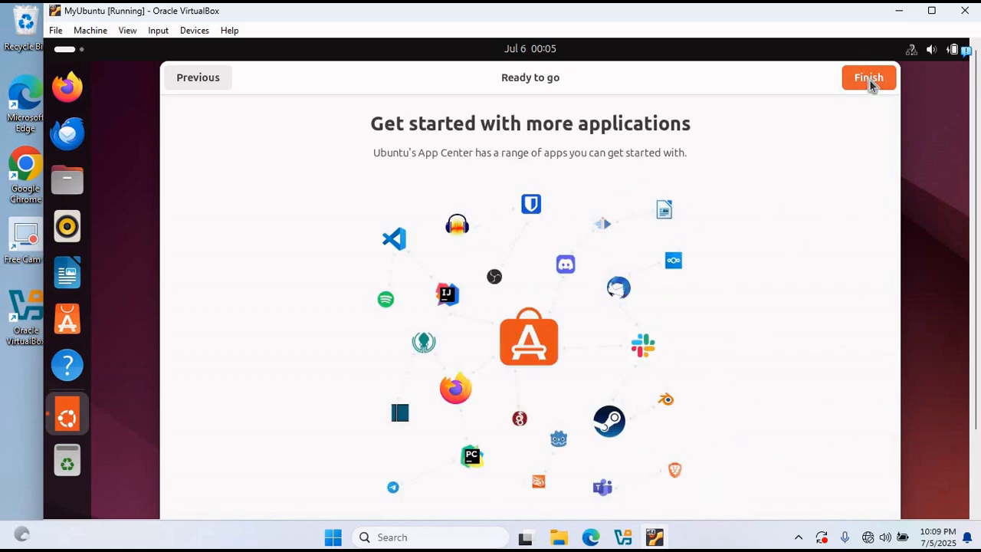
pyautogui.click(868, 78)
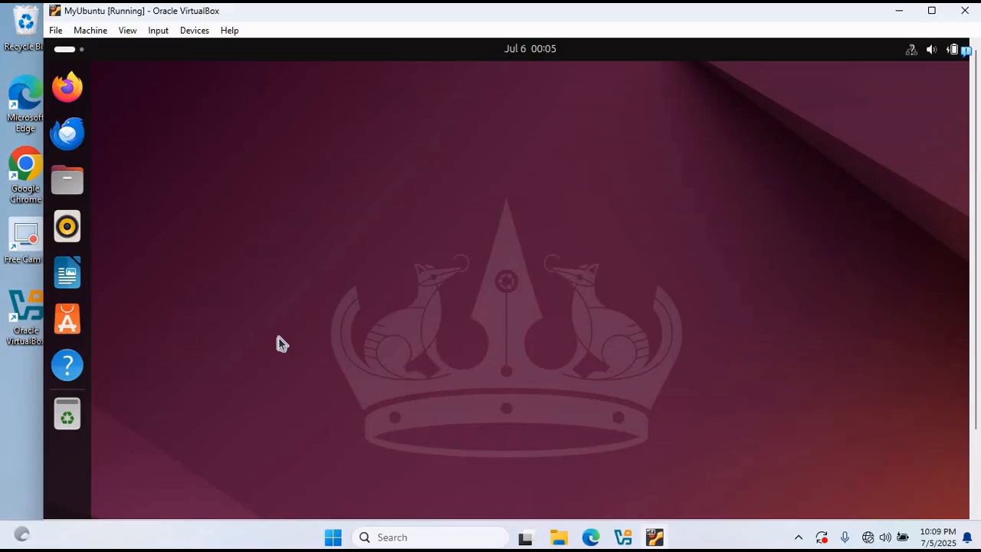
# Maximize the VirtualBox window and open then close the Show Apps overview
pyautogui.doubleClick(318, 12)
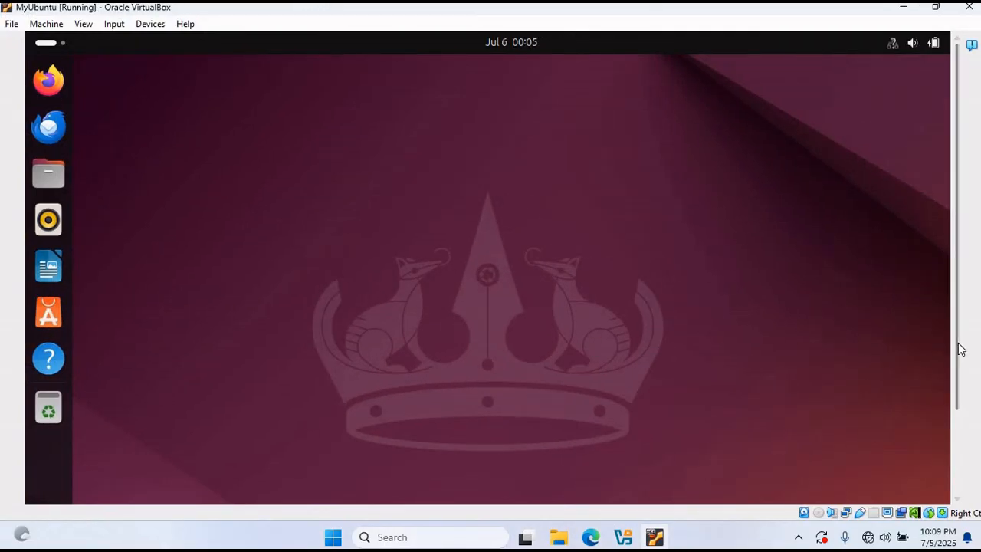
pyautogui.click(963, 421)
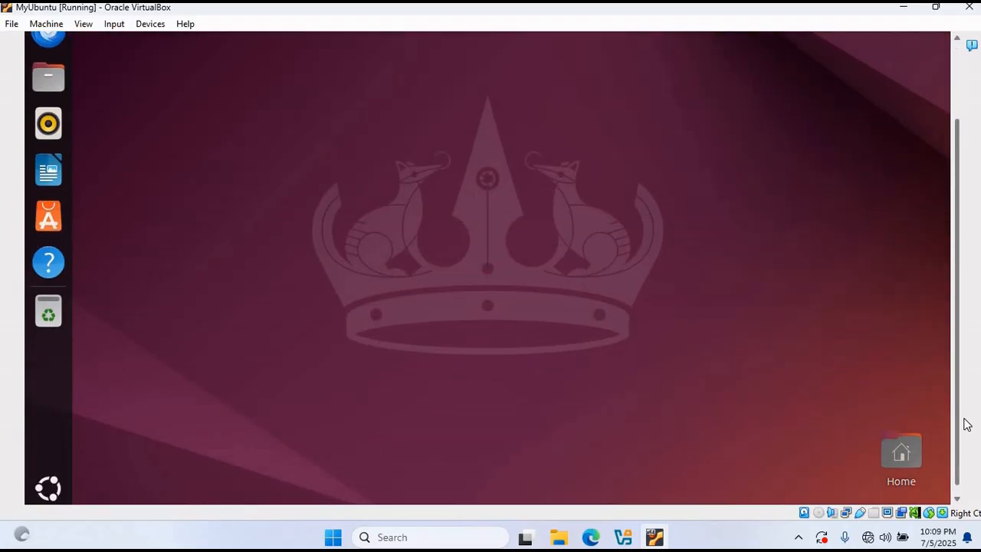
pyautogui.click(48, 487)
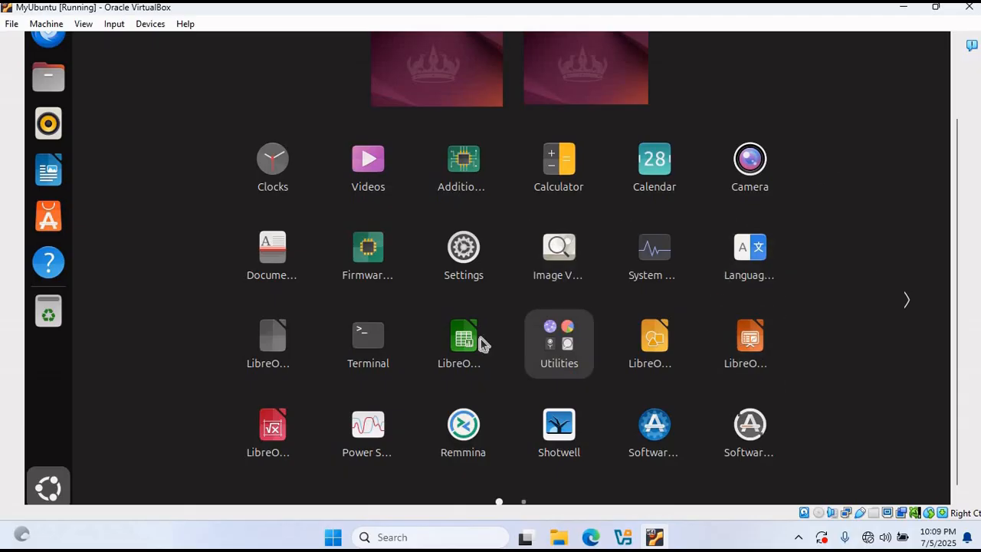
pyautogui.click(47, 488)
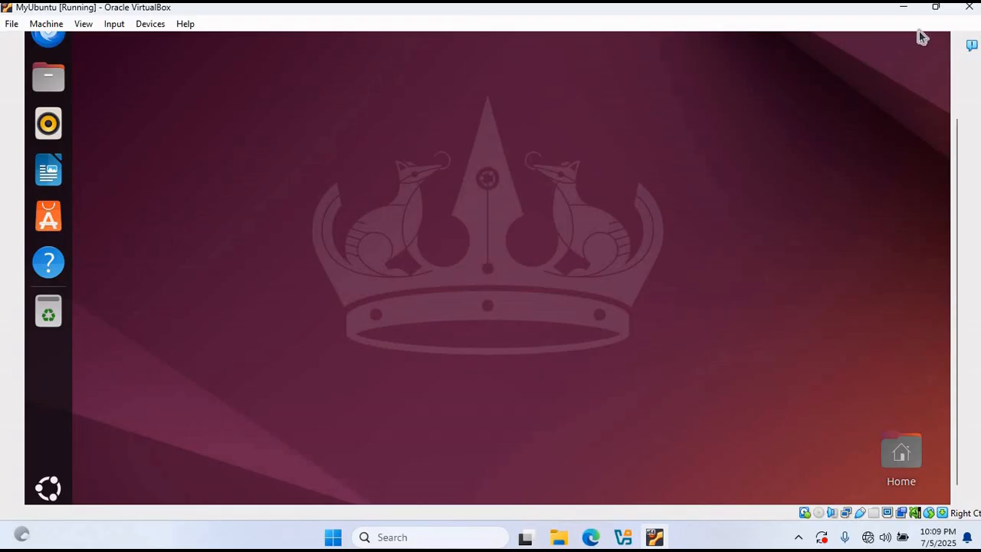
# Restore the VM window, narrow it from the left edge, and move it toward the screen centre
pyautogui.click(935, 7)
pyautogui.moveTo(240, 315); pyautogui.dragTo(241, 314)
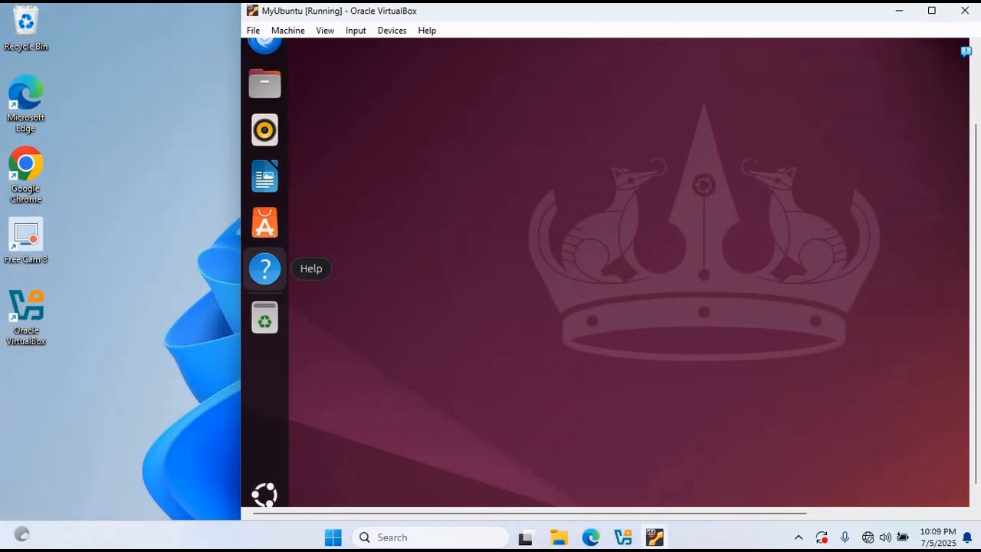
pyautogui.moveTo(381, 21); pyautogui.dragTo(372, 35)
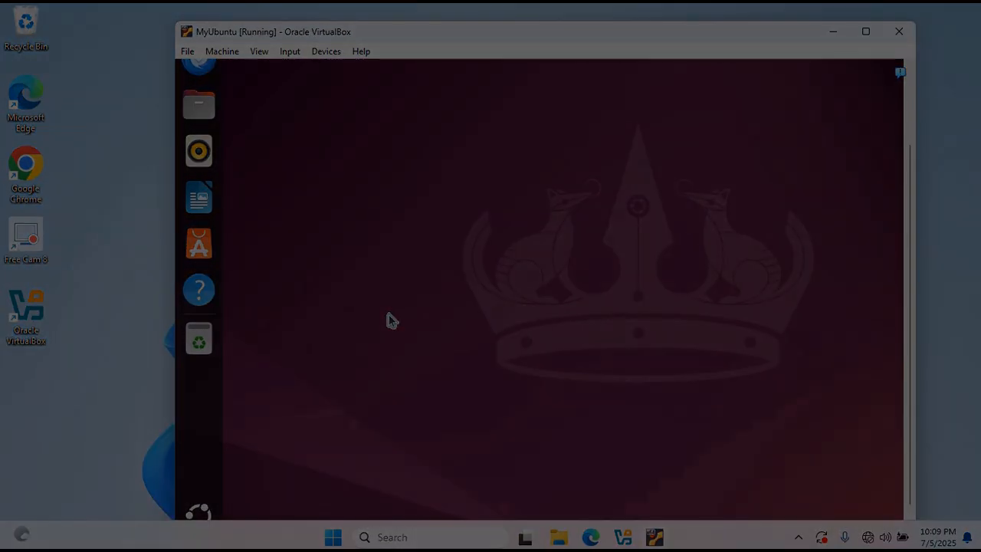